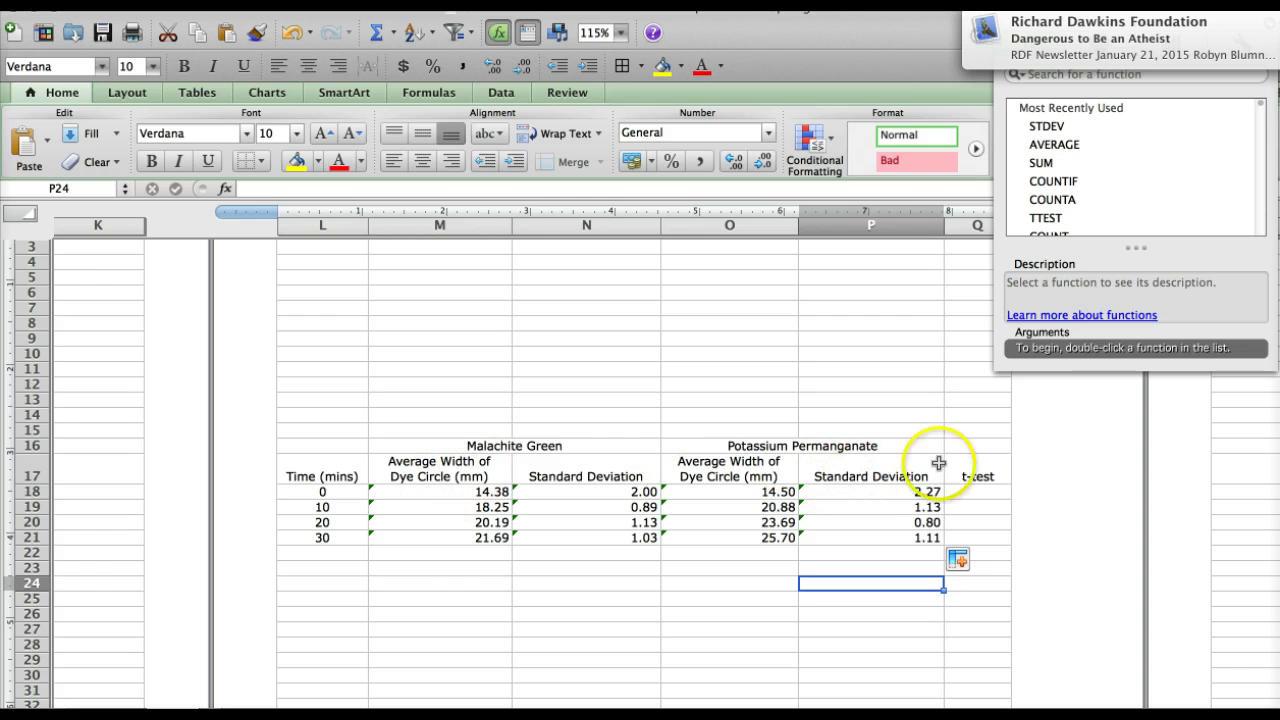
left_click(979, 490)
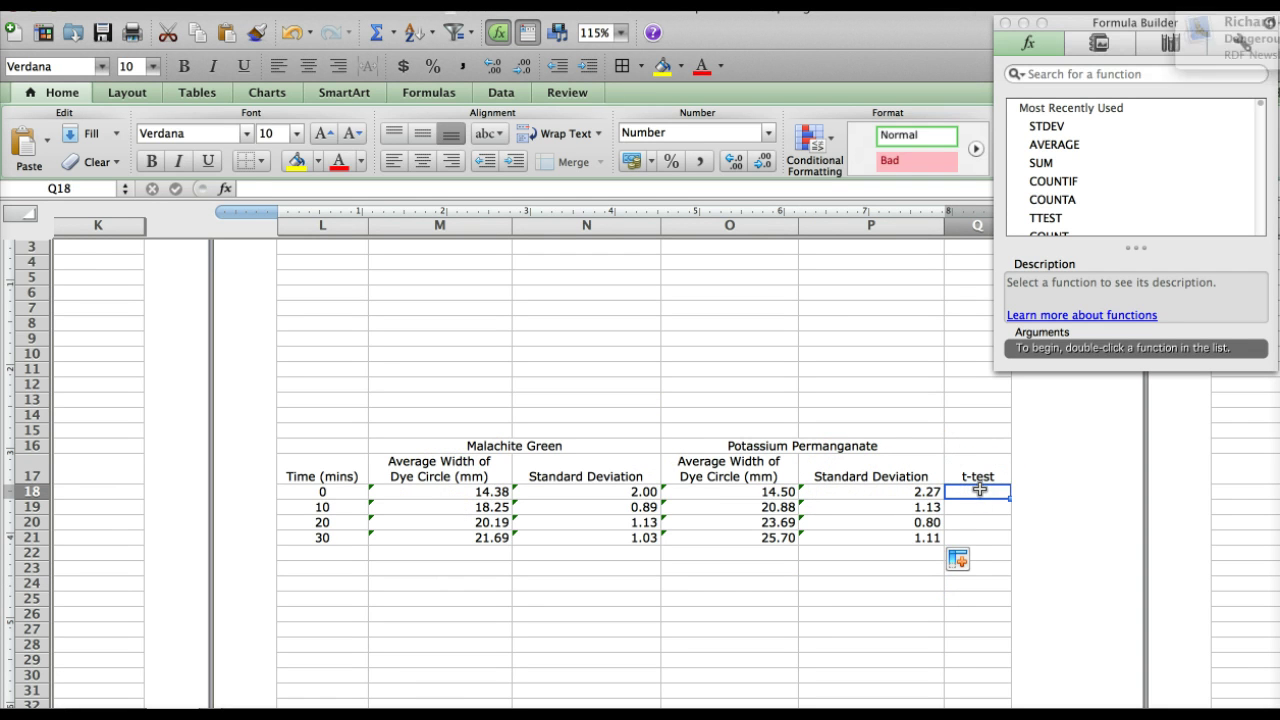
type("=")
left_click(628, 489)
left_click(900, 491)
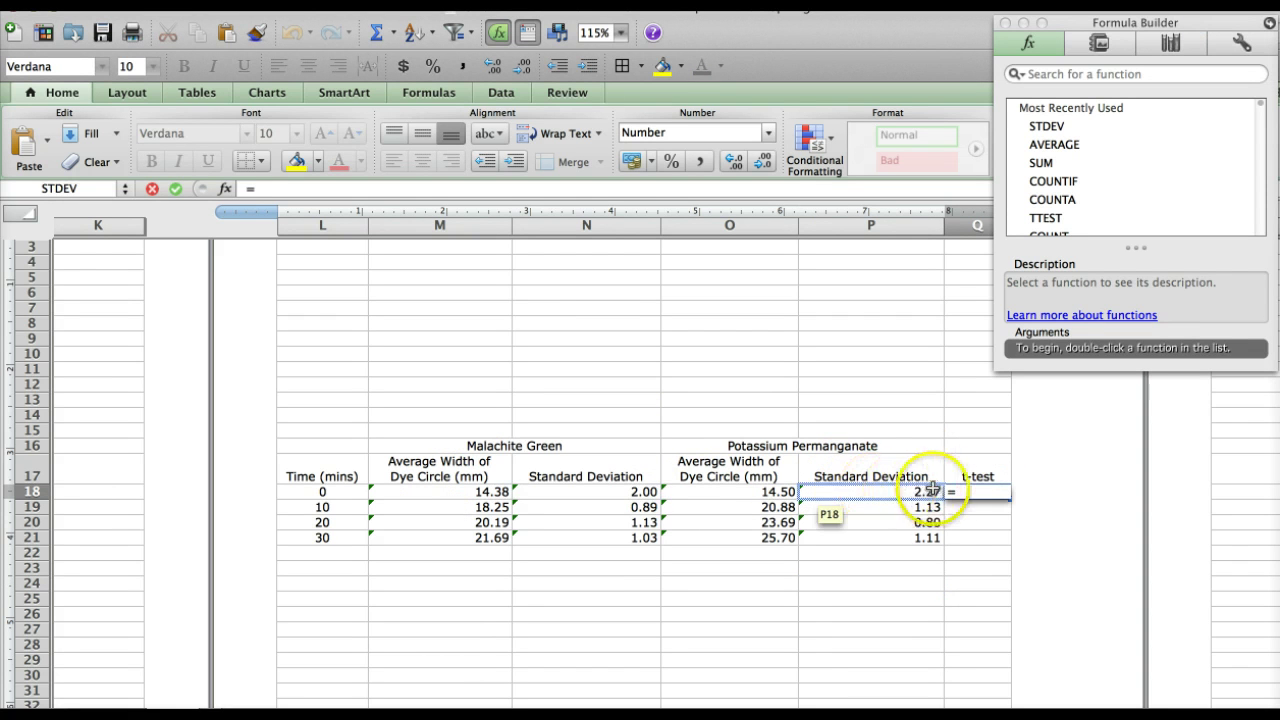
key("Escape")
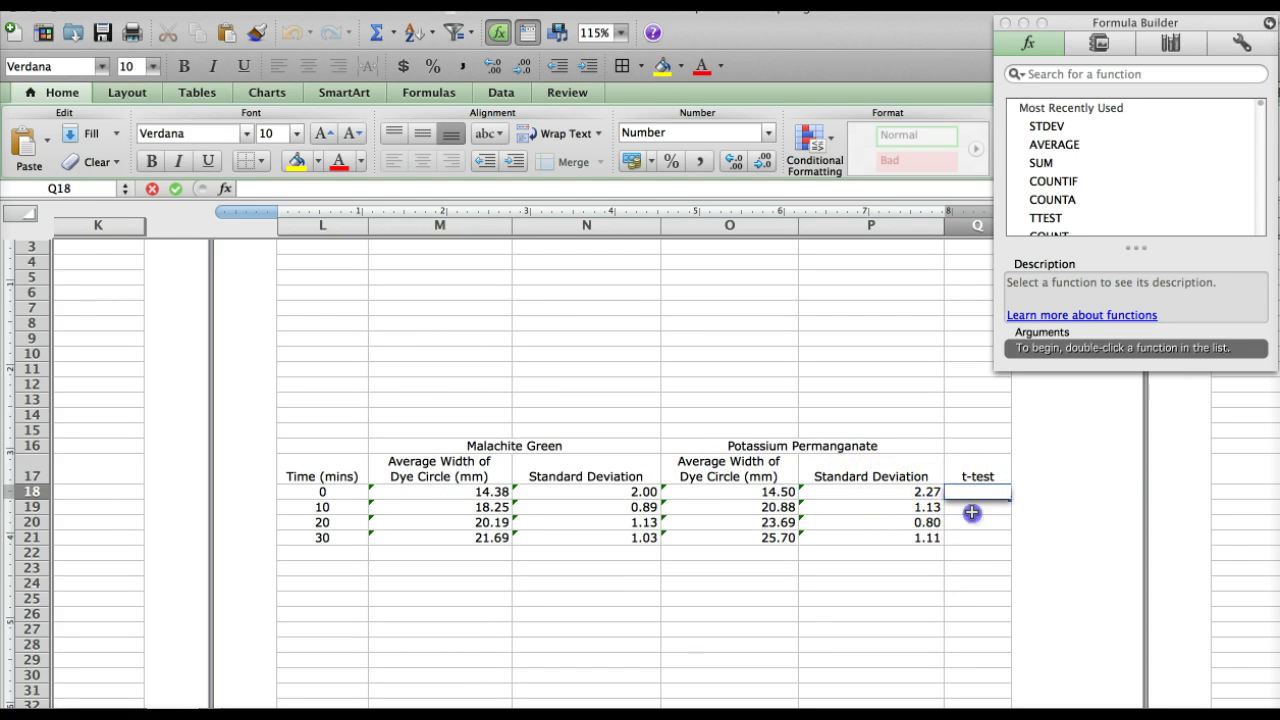
left_click(971, 515)
Insert the TTEST function into cell Q18, in the t-test column for time 0
left_click(967, 489)
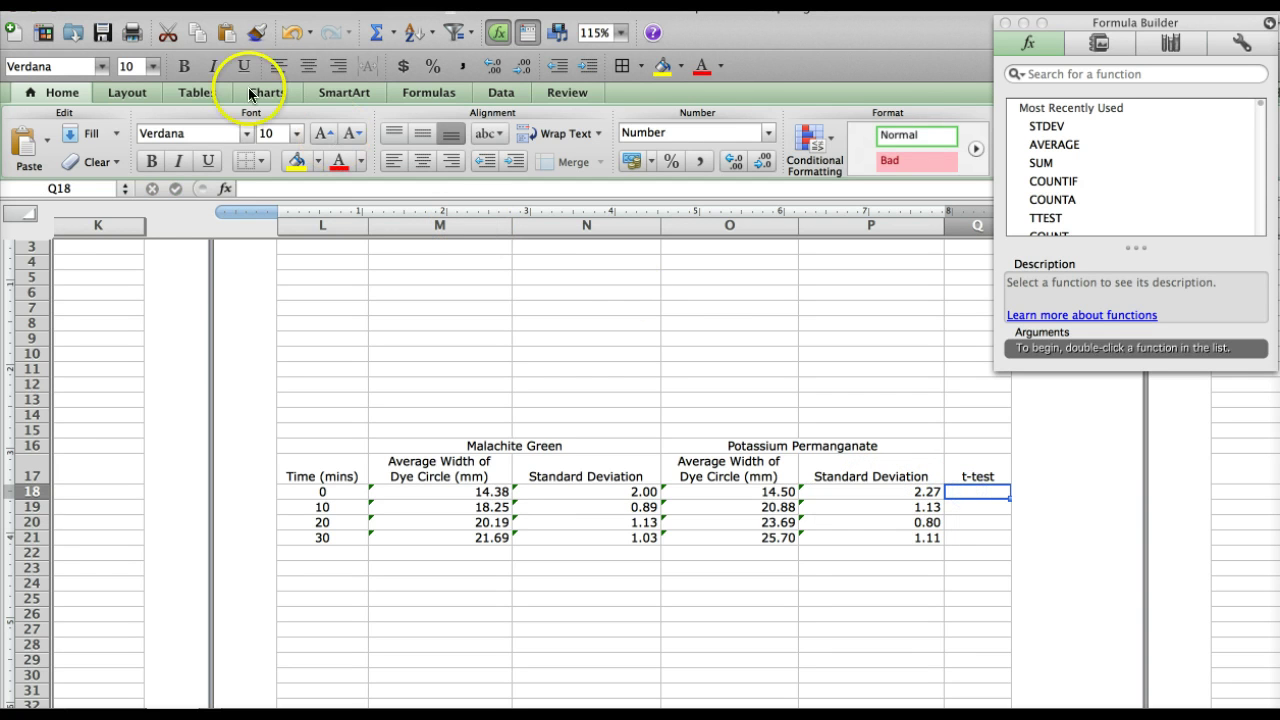
left_click(224, 188)
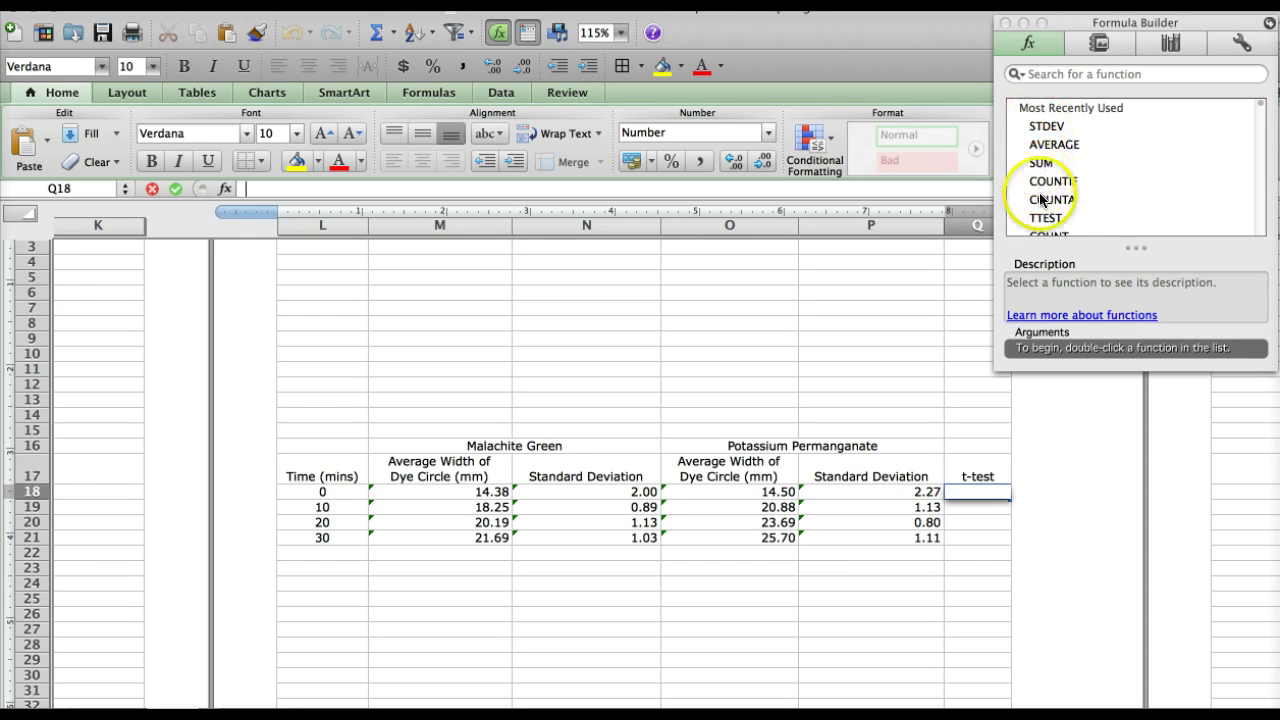
left_click(1043, 220)
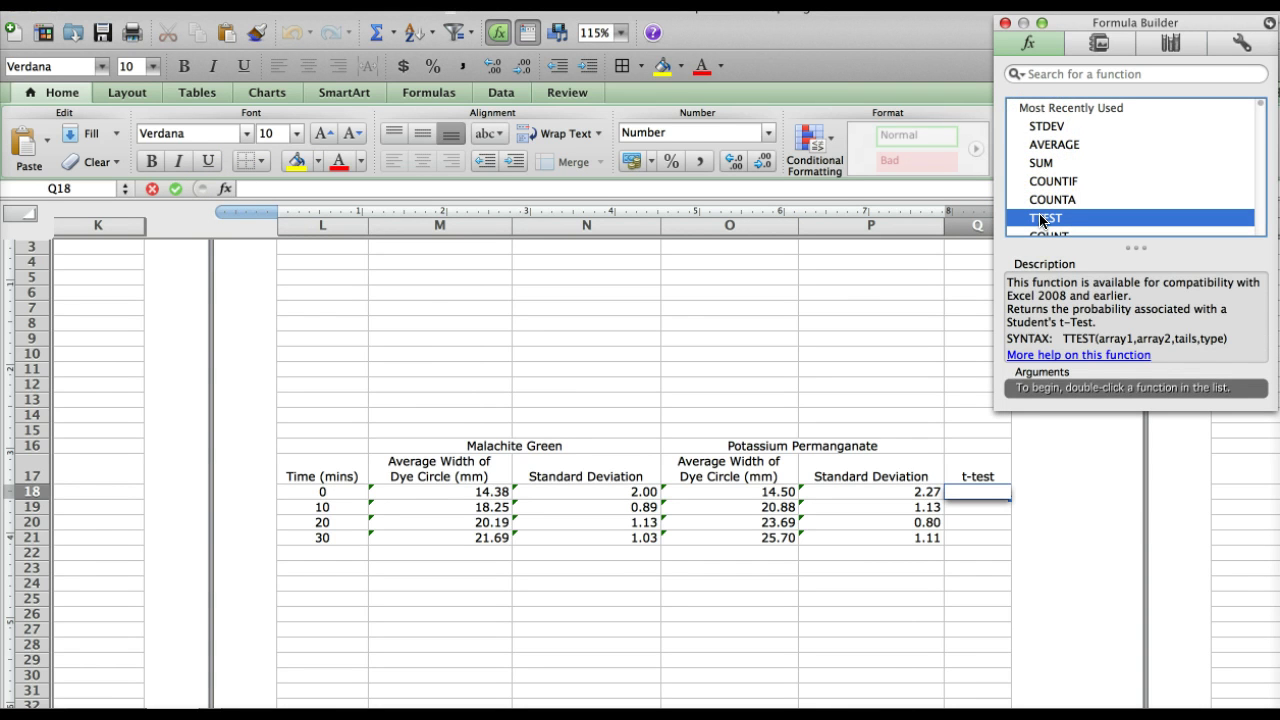
double_click(1043, 220)
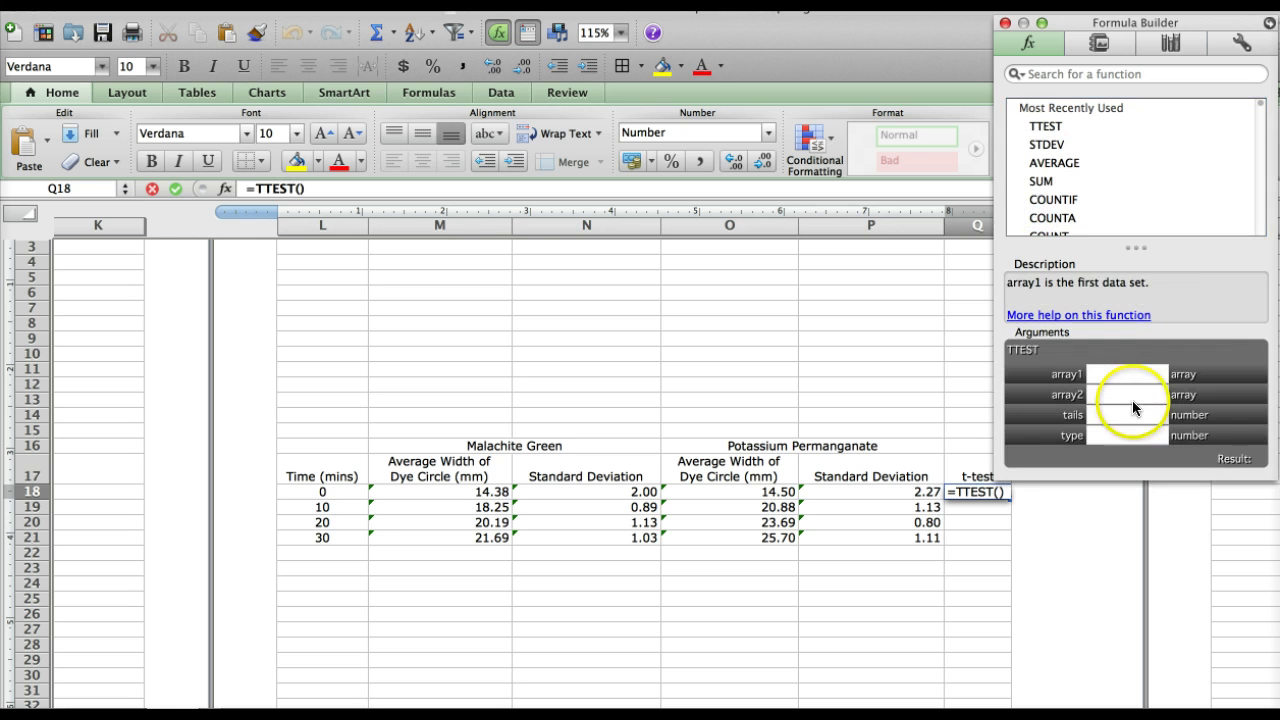
Set the function's array1 to the malachite green 0-minute widths B4:I4 and array2 to the potassium permanganate 0-minute widths B12:I12
left_click(1099, 372)
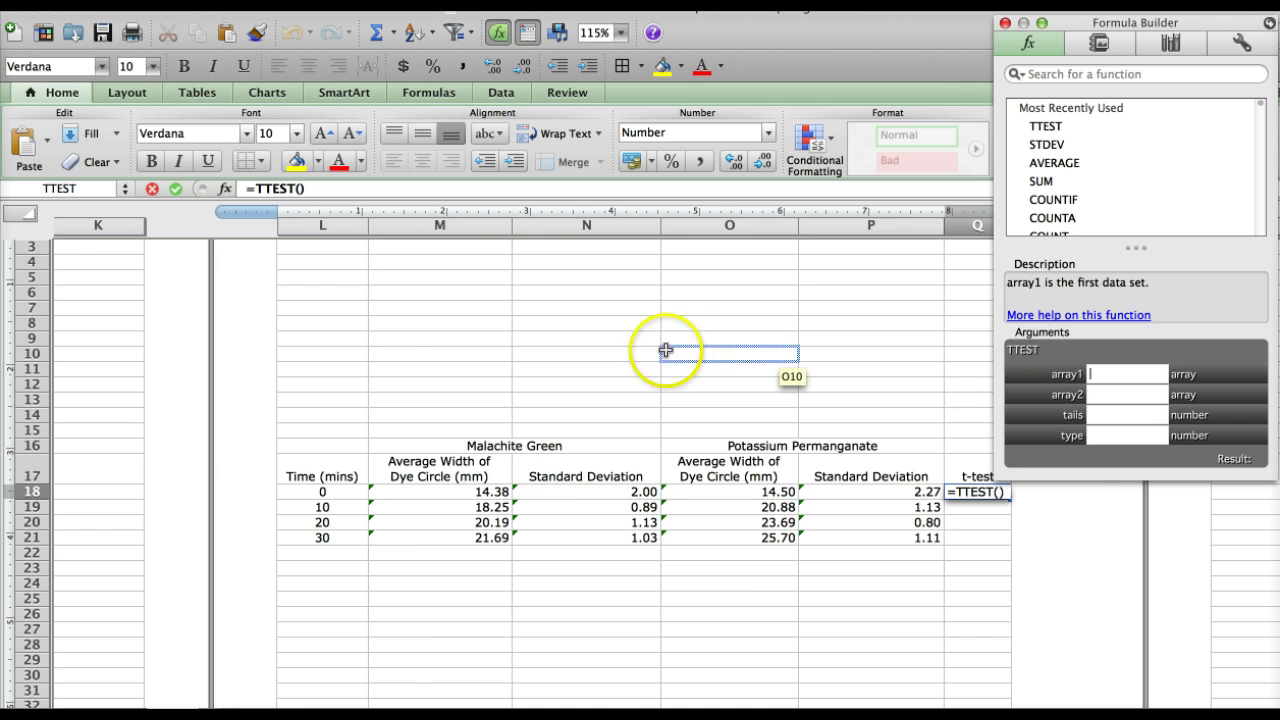
key("ctrl+Page_Up")
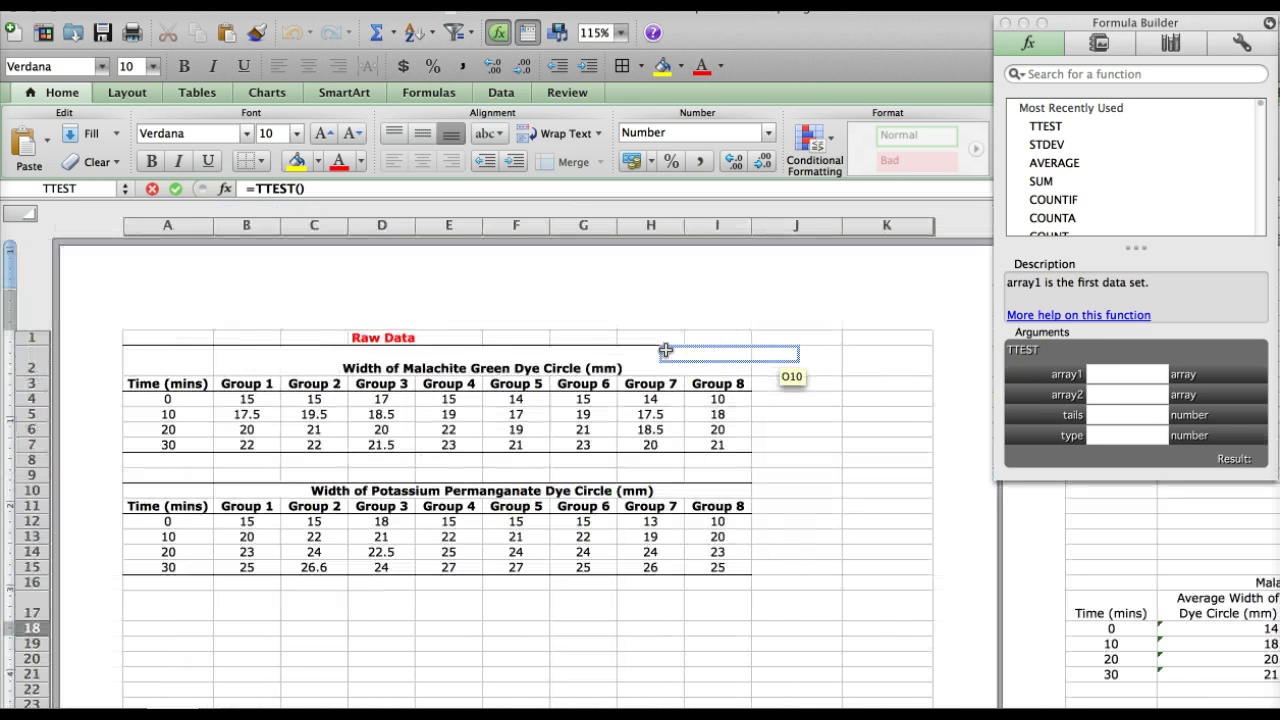
scroll(665, 350, "down", 2)
left_click(1108, 373)
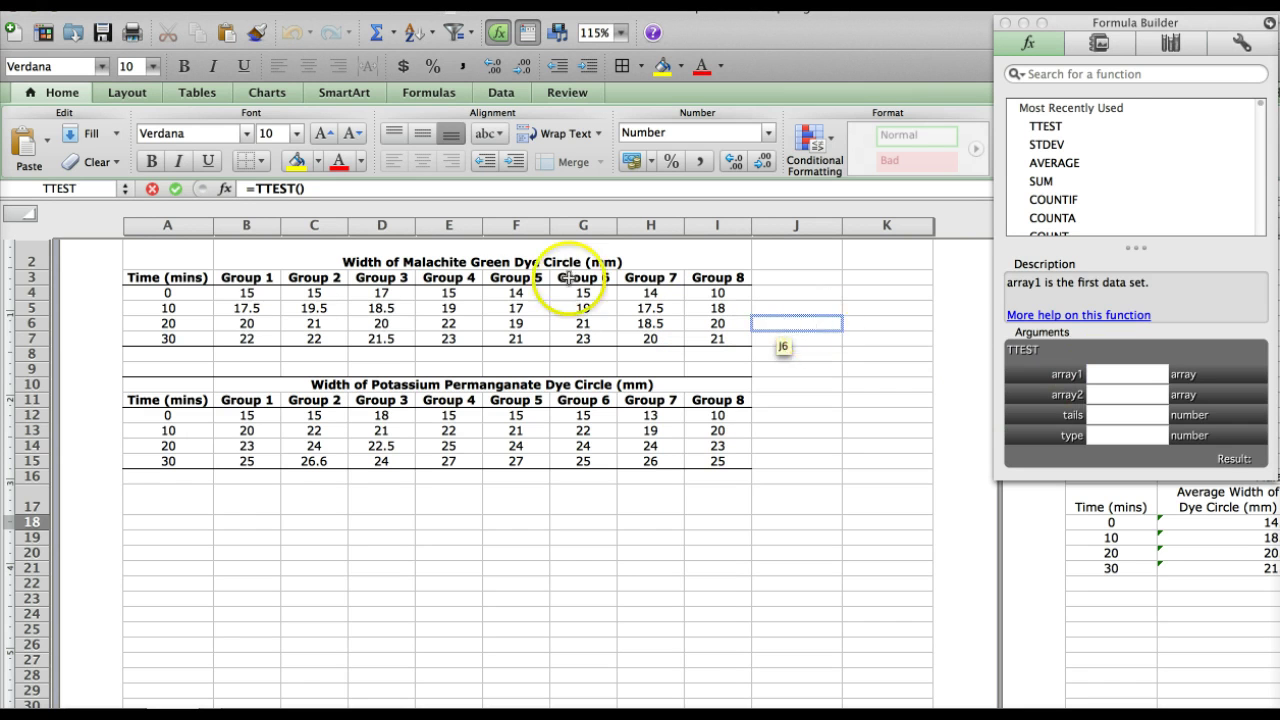
left_click(232, 290)
left_click_drag(232, 291, 722, 291)
left_click(1103, 394)
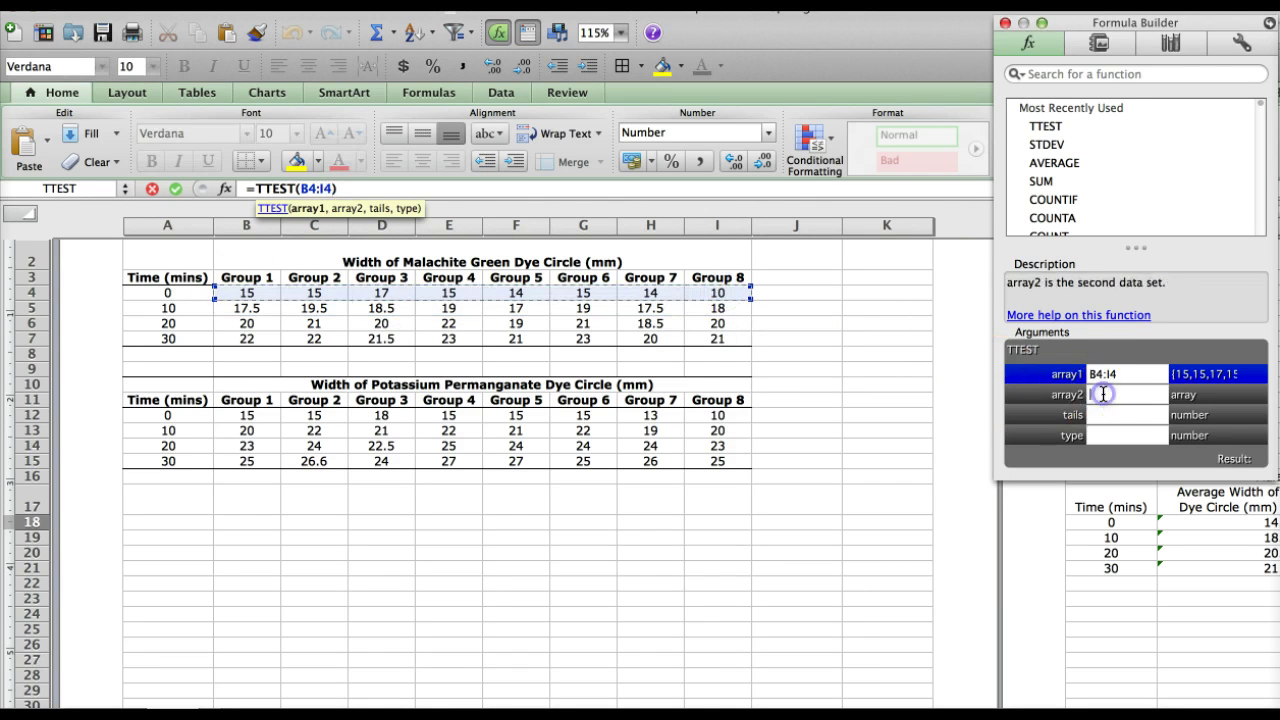
left_click_drag(250, 413, 726, 410)
Set tails to 2 and type to 1 for a paired two-tailed t-test, and enter the 0-minute formula
left_click(1110, 437)
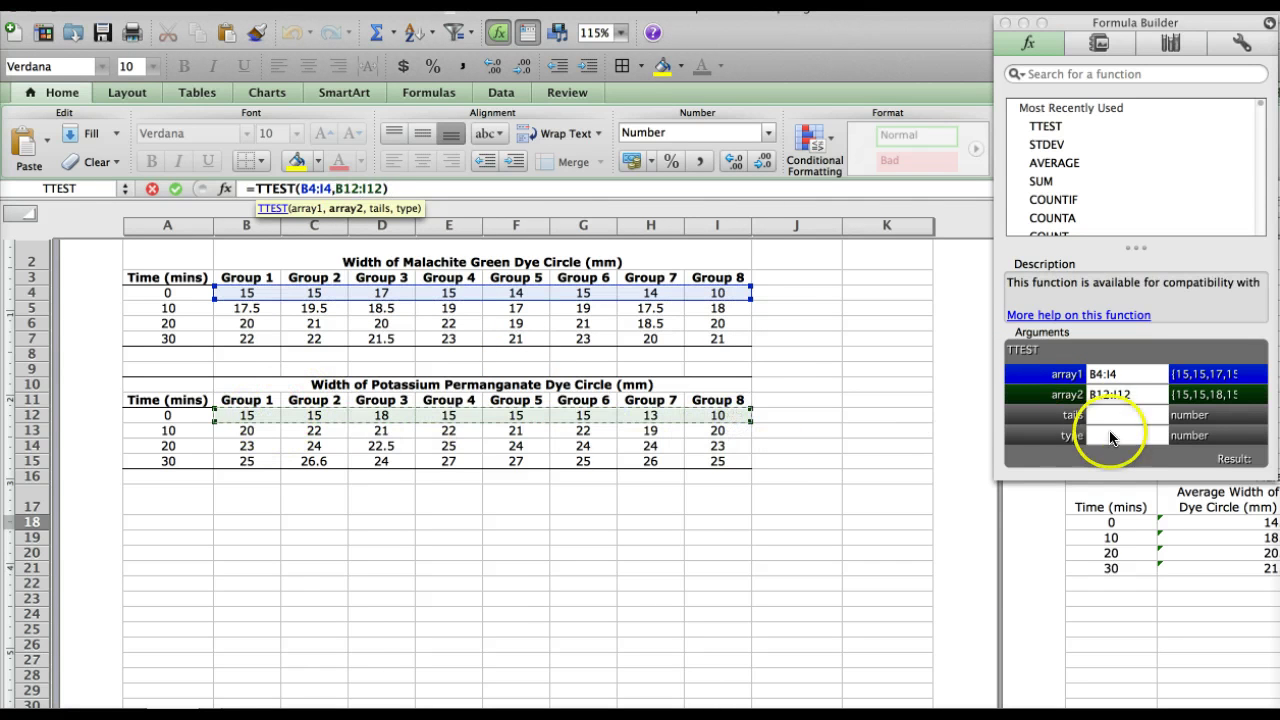
left_click(1118, 410)
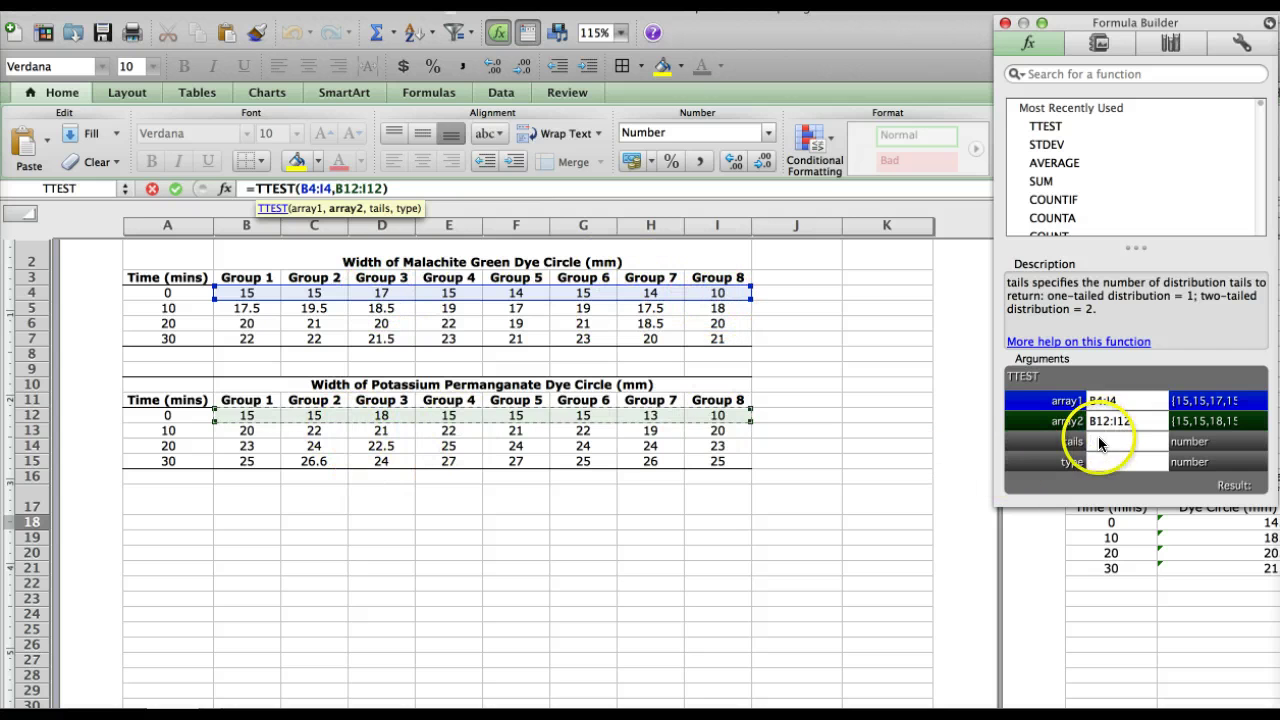
type("2")
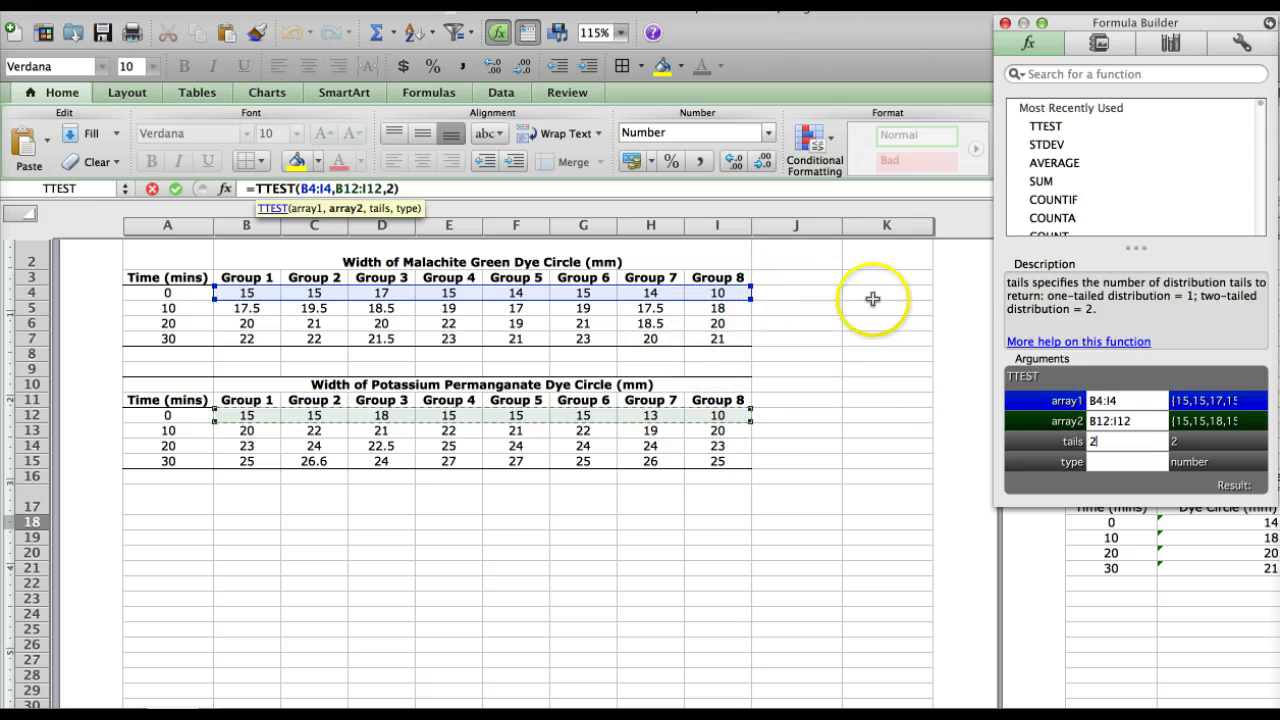
left_click(1100, 461)
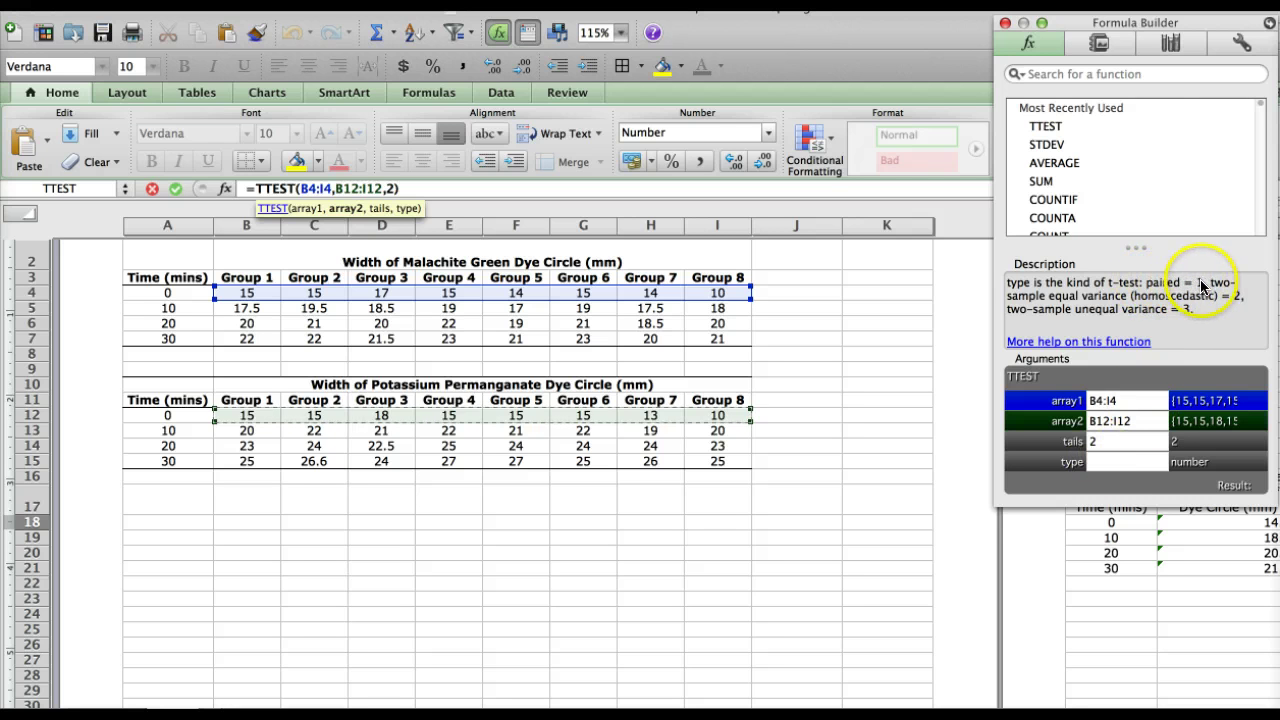
left_click(1100, 458)
type("1")
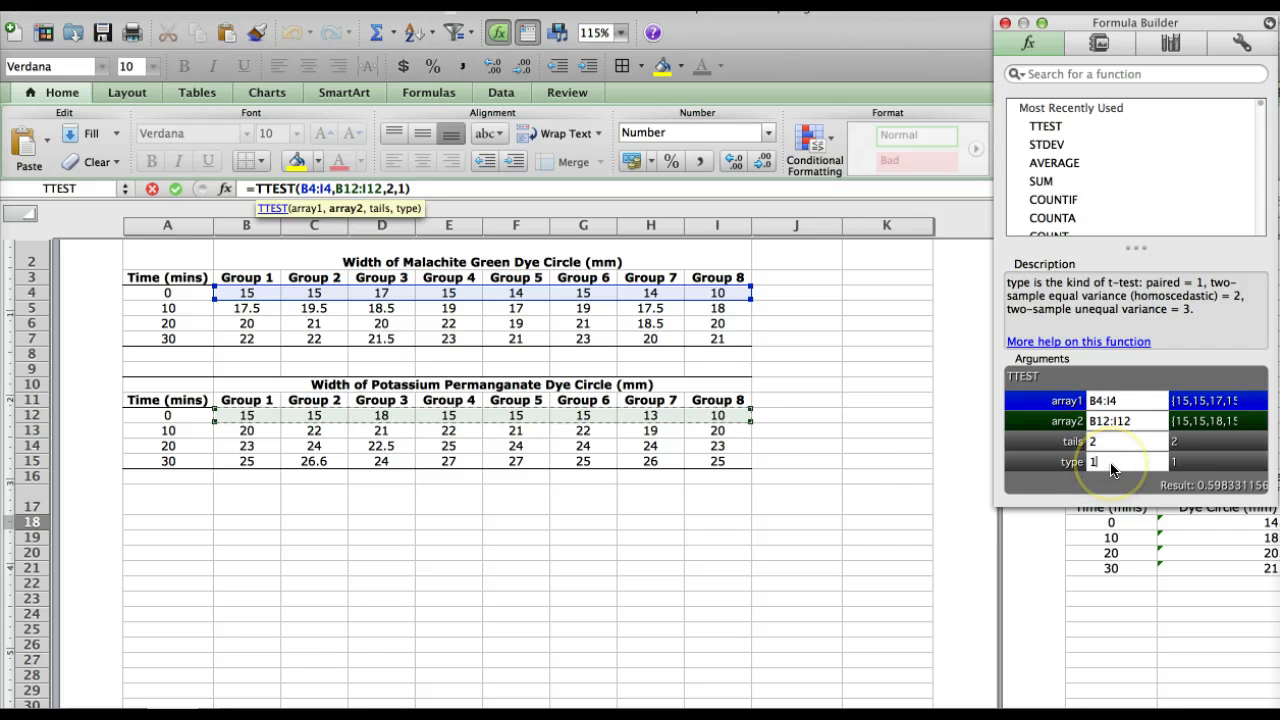
key("Return")
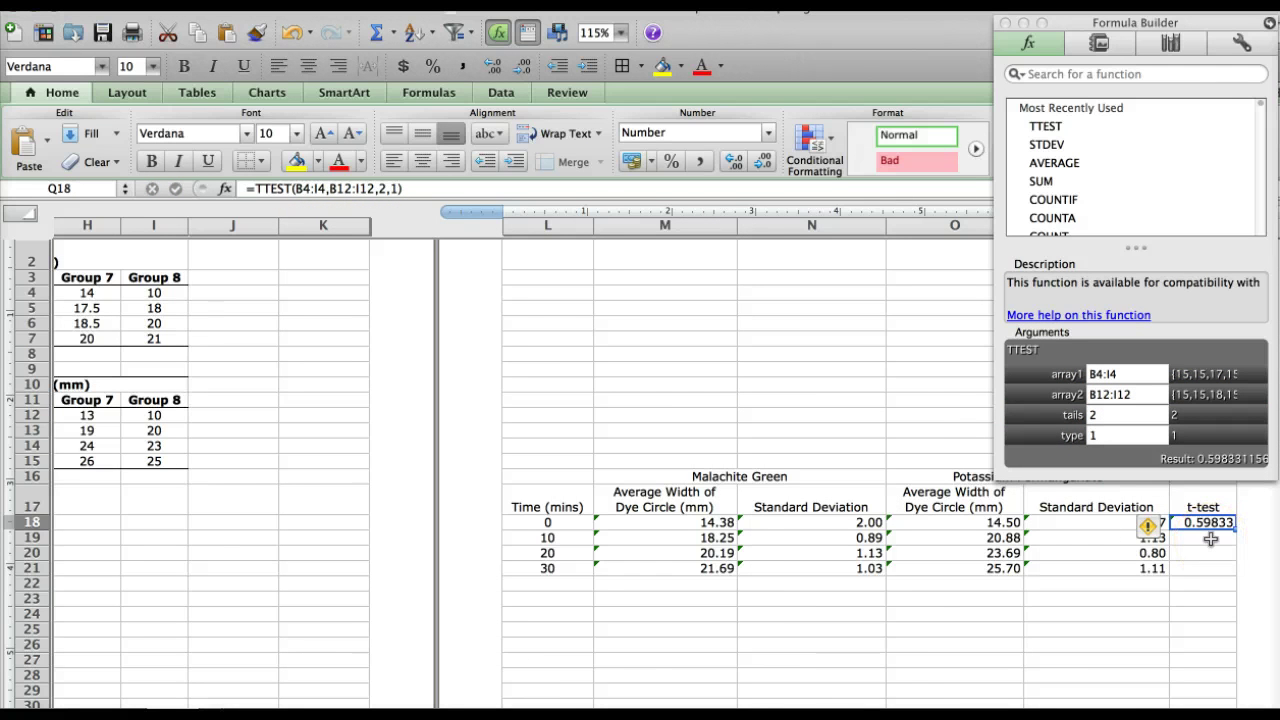
Insert the TTEST function into cell Q19, in the t-test column for 10 minutes
scroll(1210, 539, "right", 6)
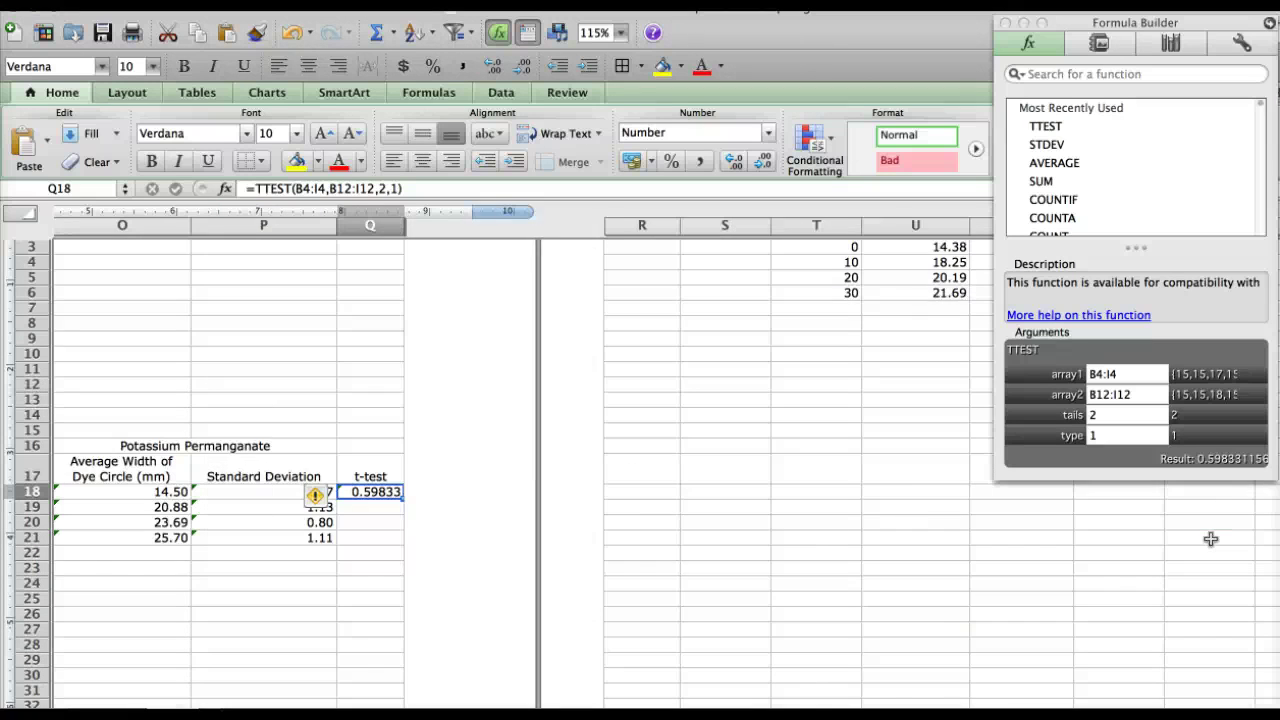
scroll(1210, 539, "left", 3)
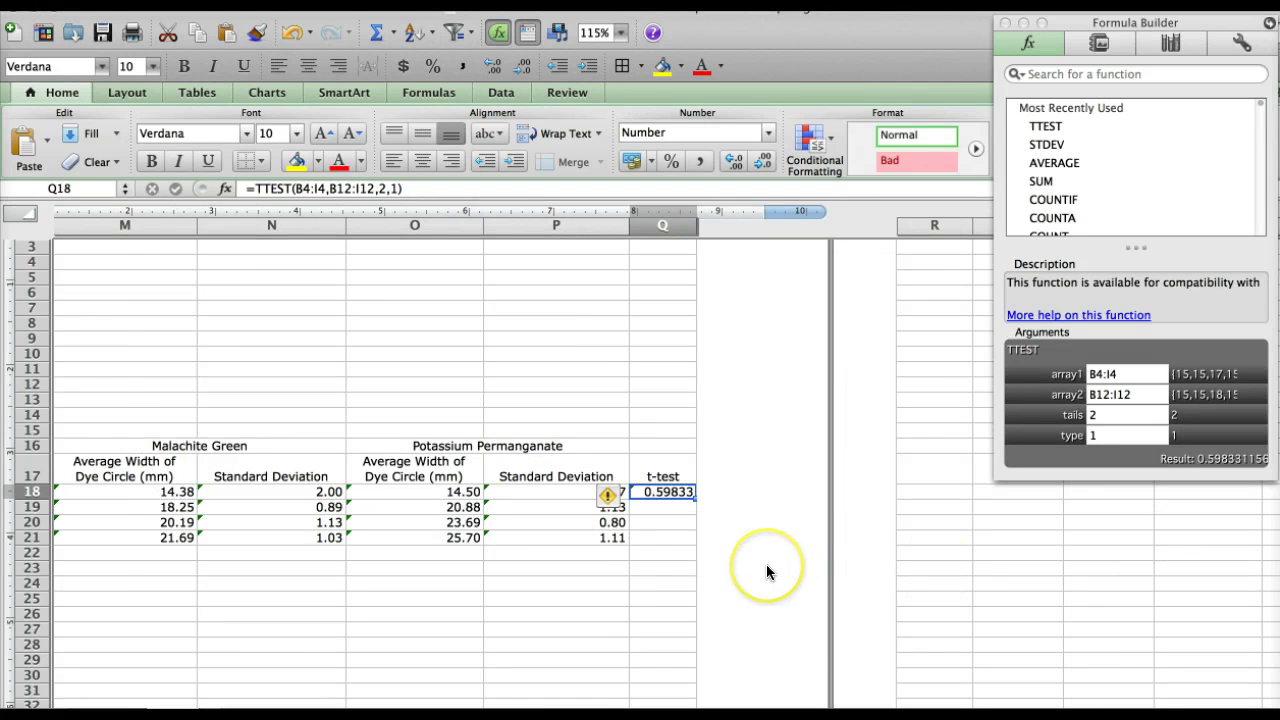
scroll(766, 564, "left", 2)
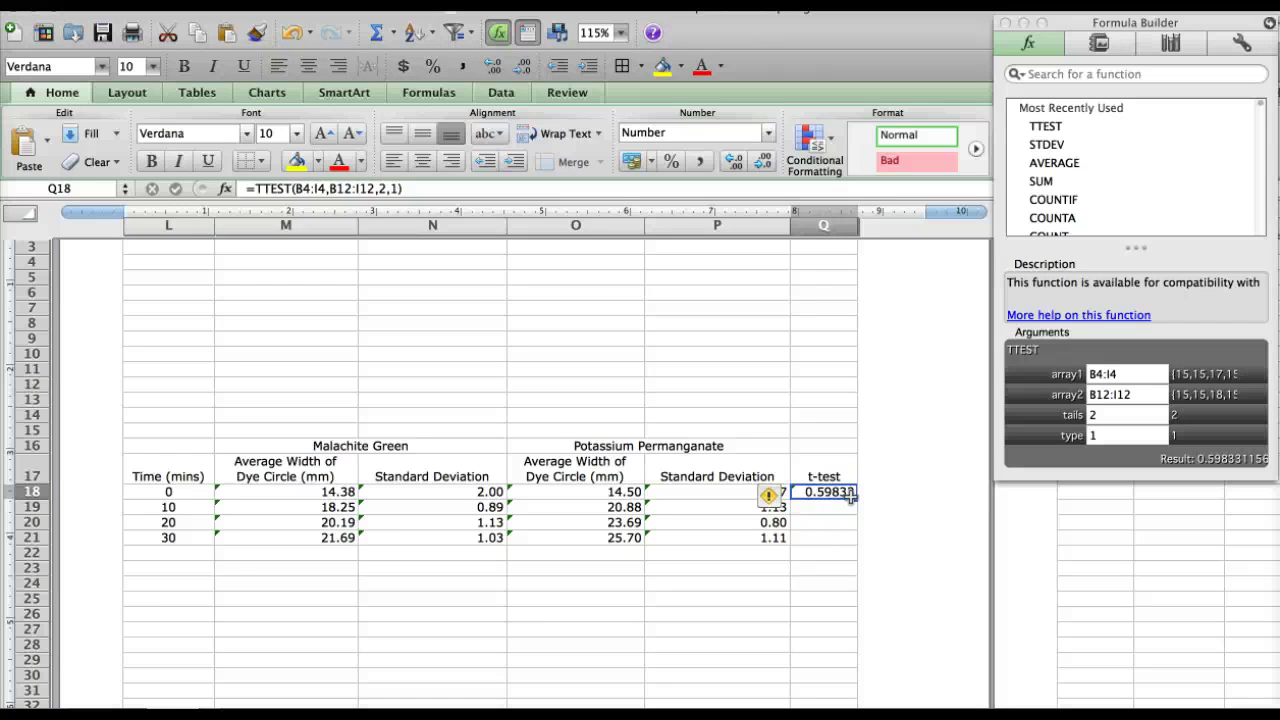
left_click(835, 518)
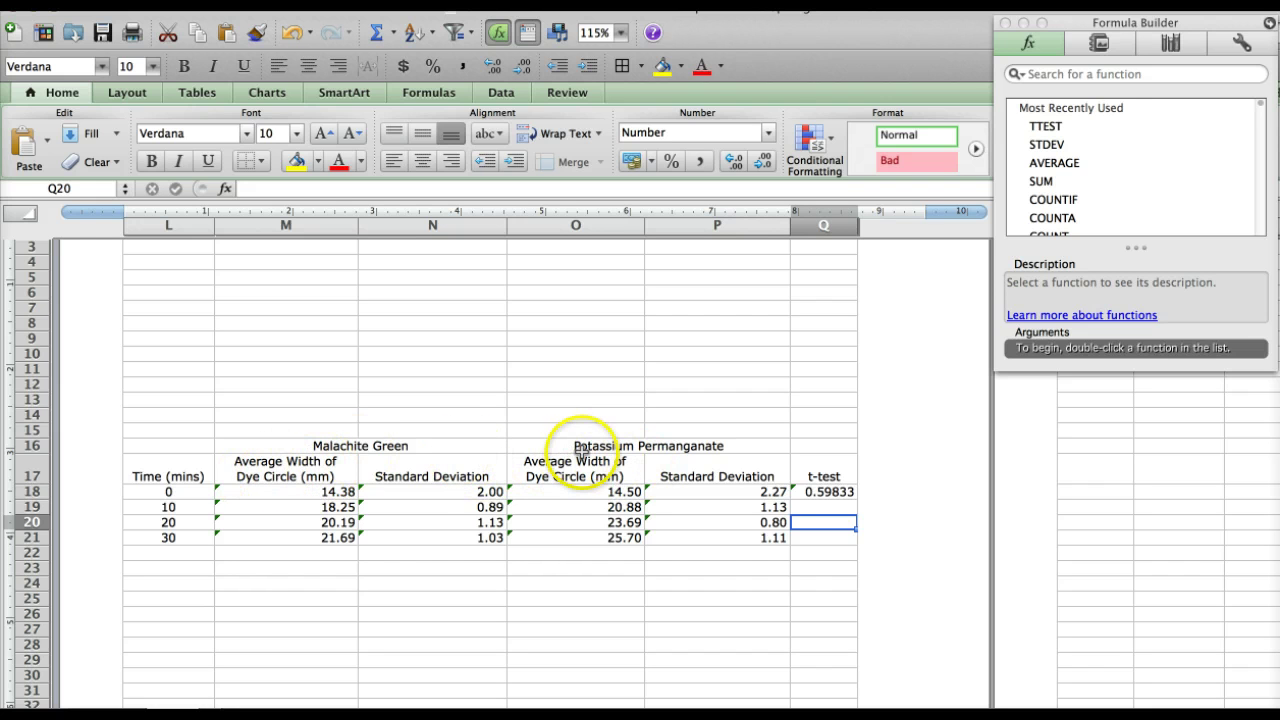
left_click(815, 505)
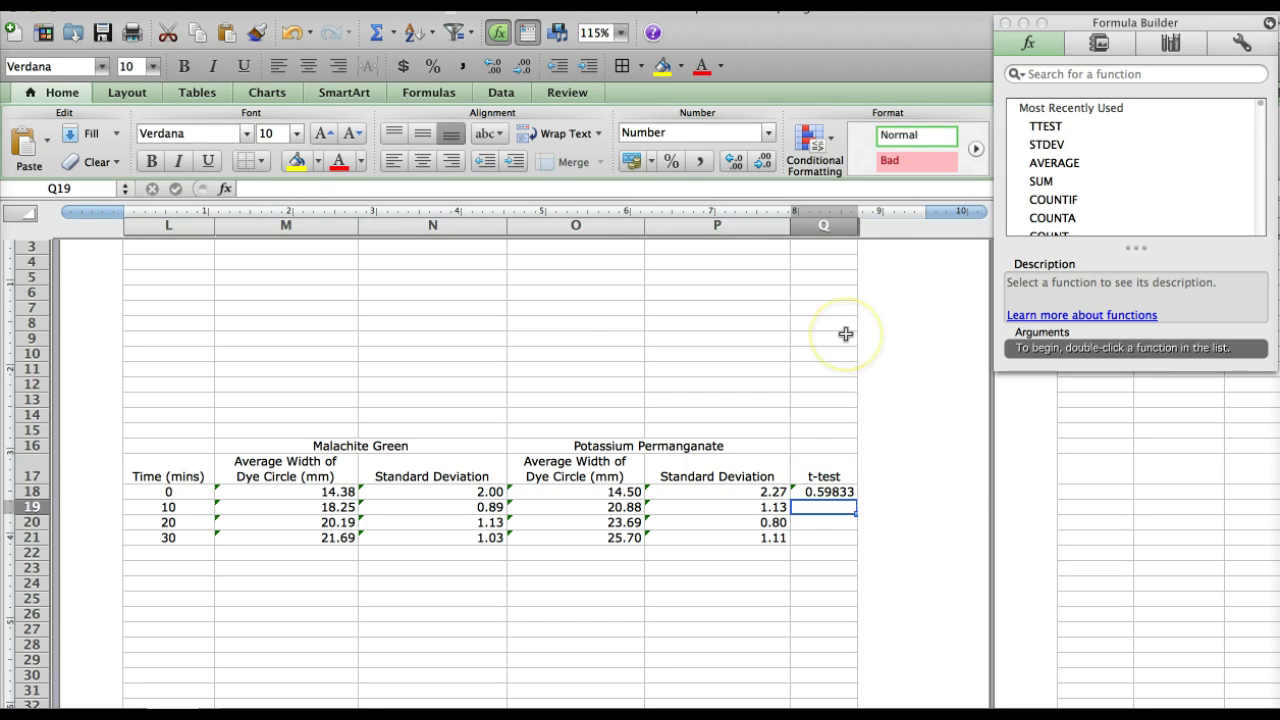
left_click(224, 187)
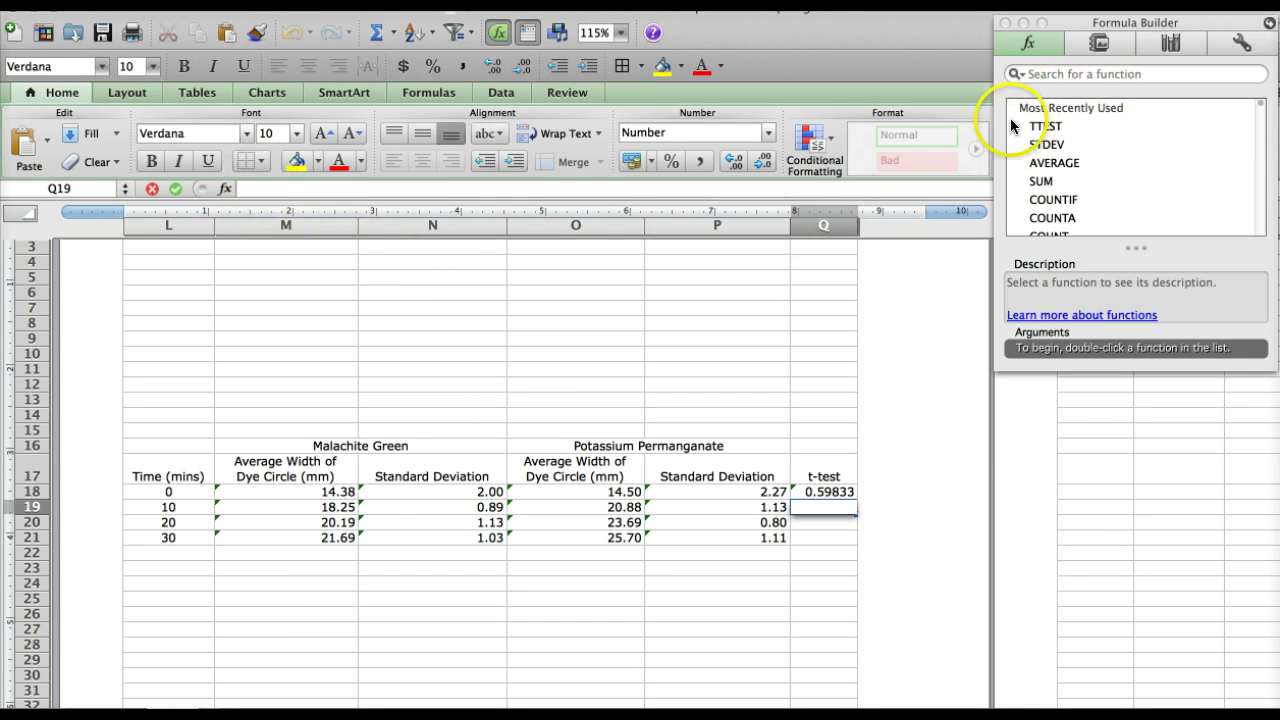
double_click(1043, 127)
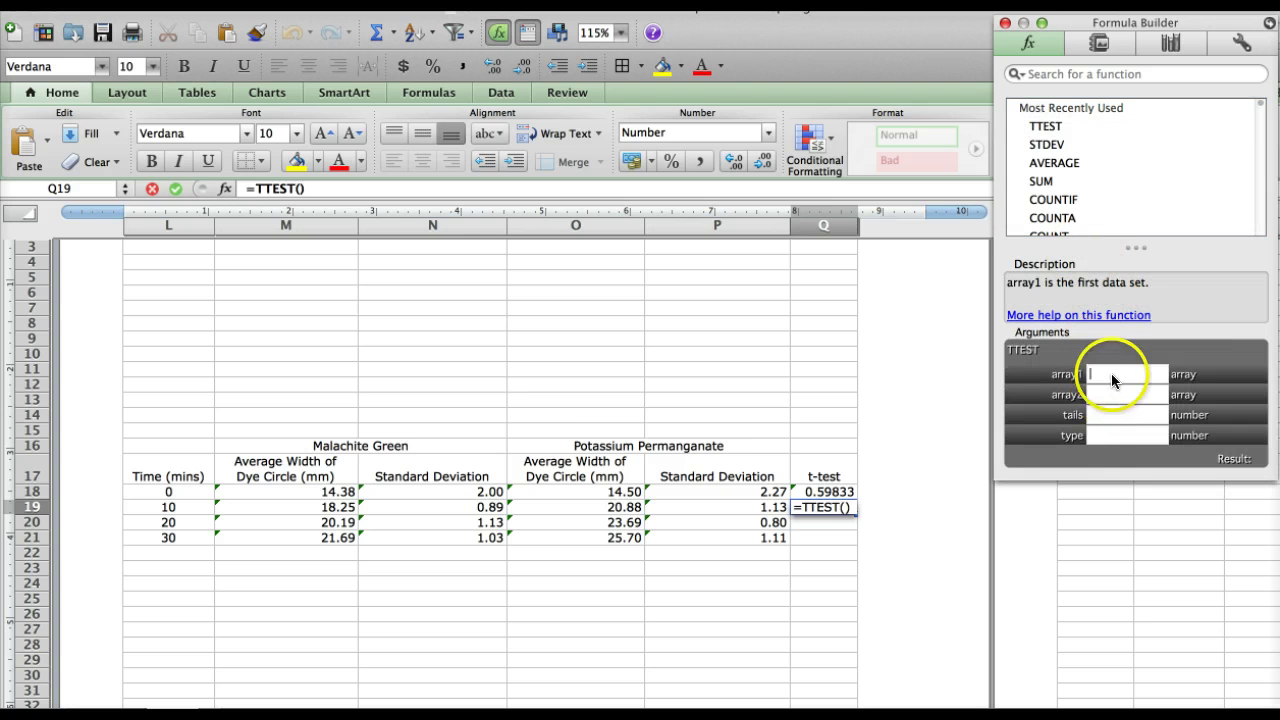
Use the 10-minute raw widths as the function's arrays: B5:I5 for malachite green and B13:I13 for potassium permanganate
left_click_drag(565, 414, 565, 414)
key("ctrl+Page_Up")
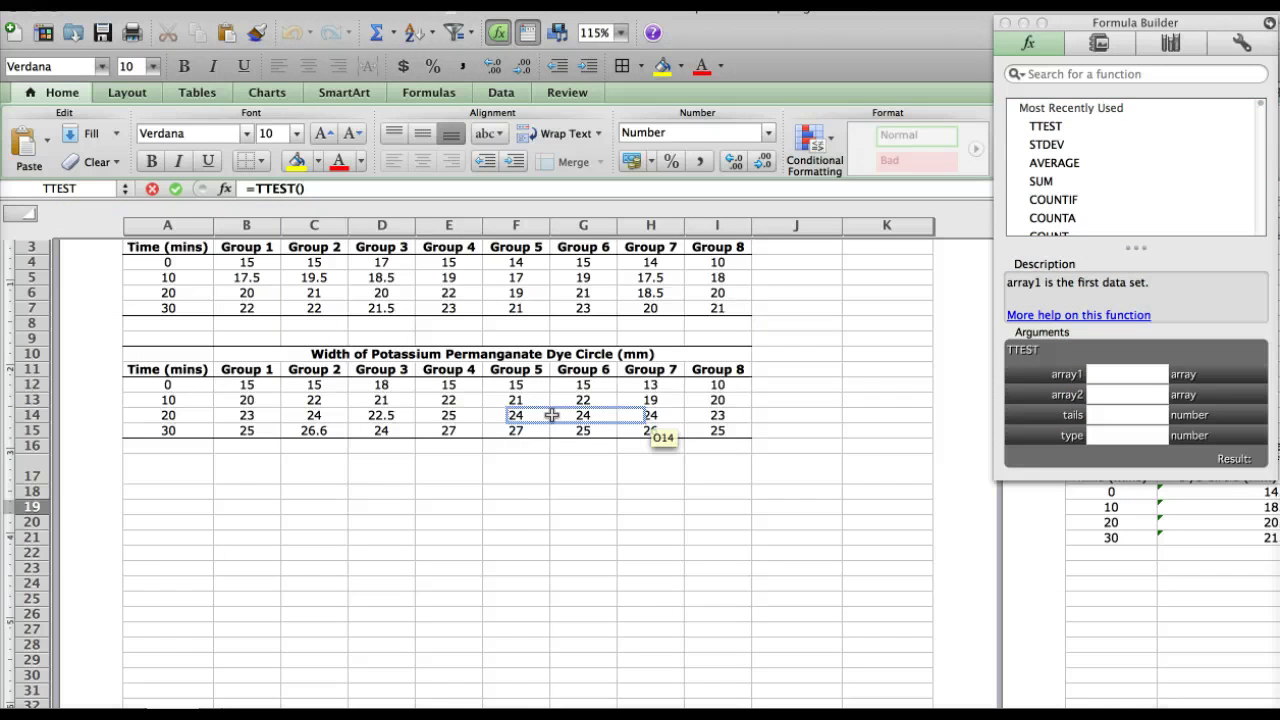
left_click(254, 278)
left_click_drag(254, 278, 727, 279)
left_click(1125, 394)
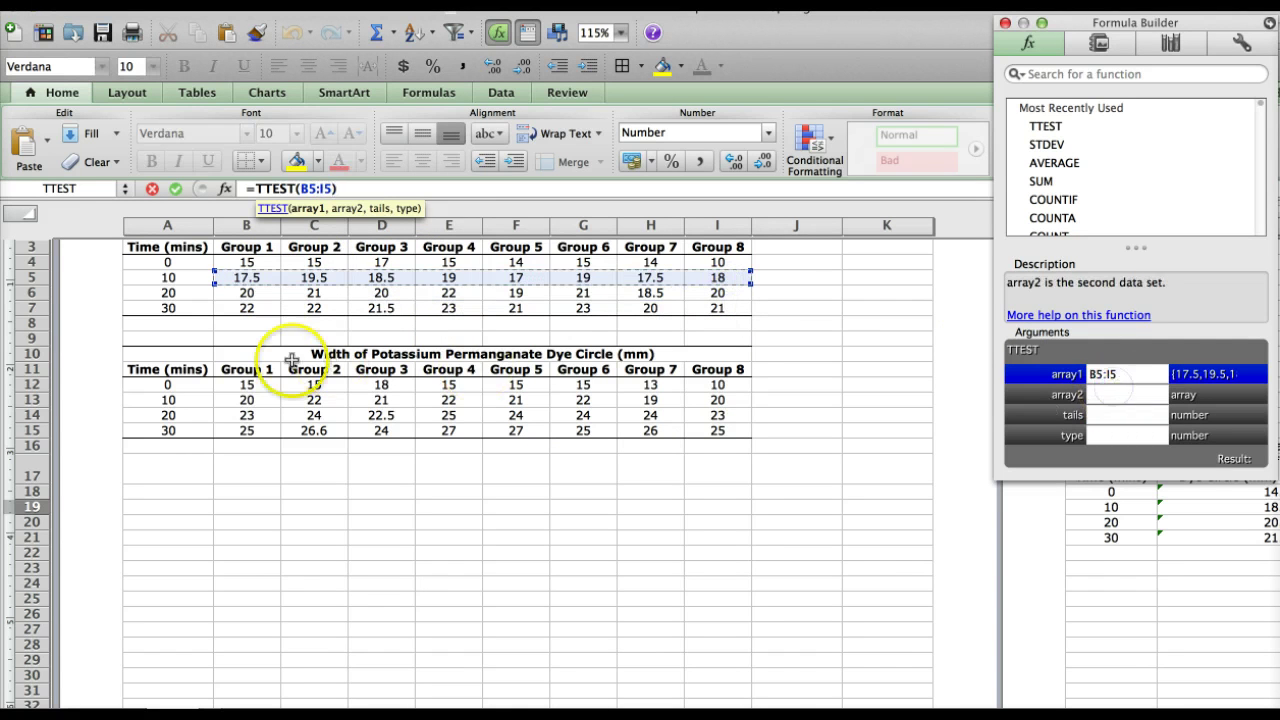
left_click_drag(238, 399, 736, 400)
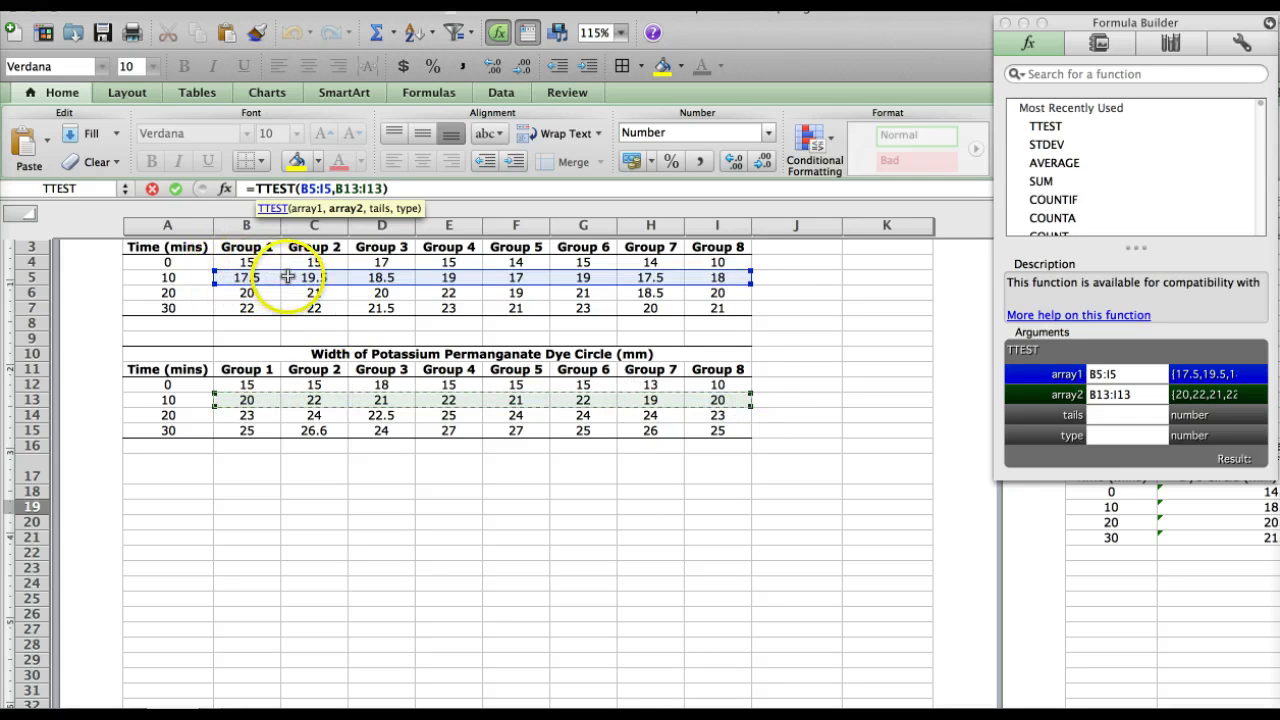
scroll(287, 277, "up", 3)
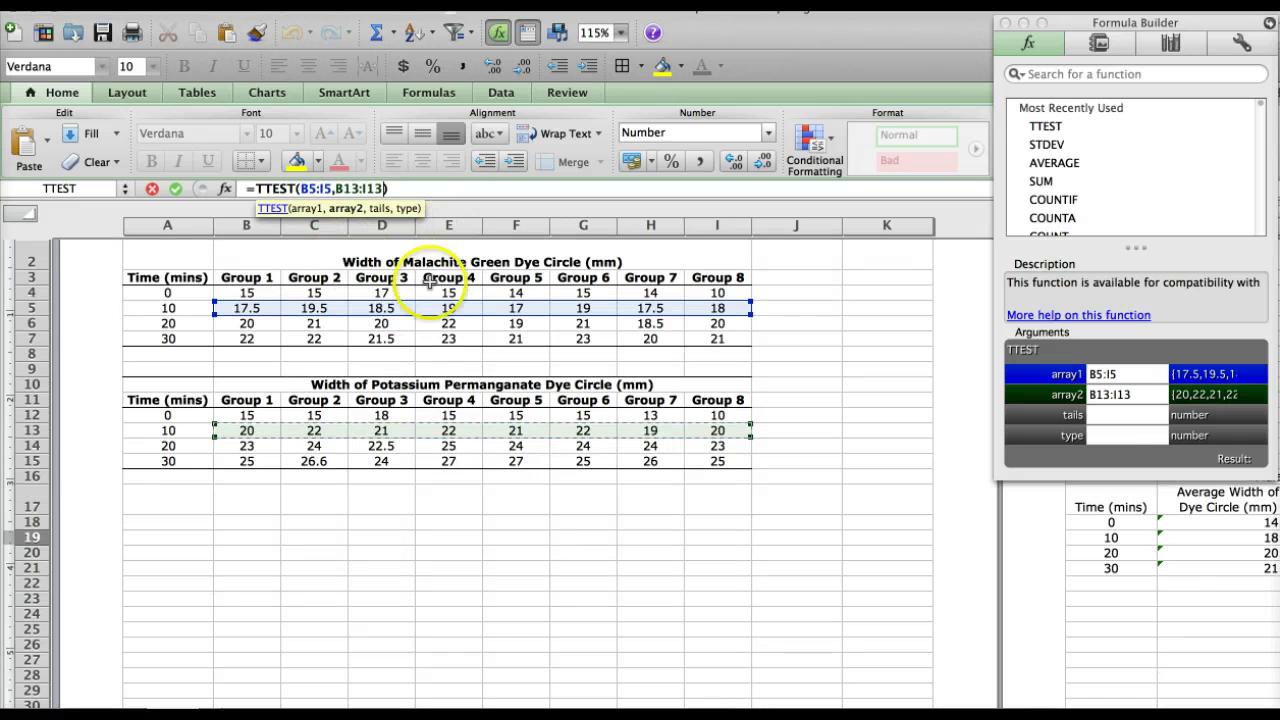
Complete the 10-minute t-test formula in Q19 with tails 2 and type 1
left_click(1127, 414)
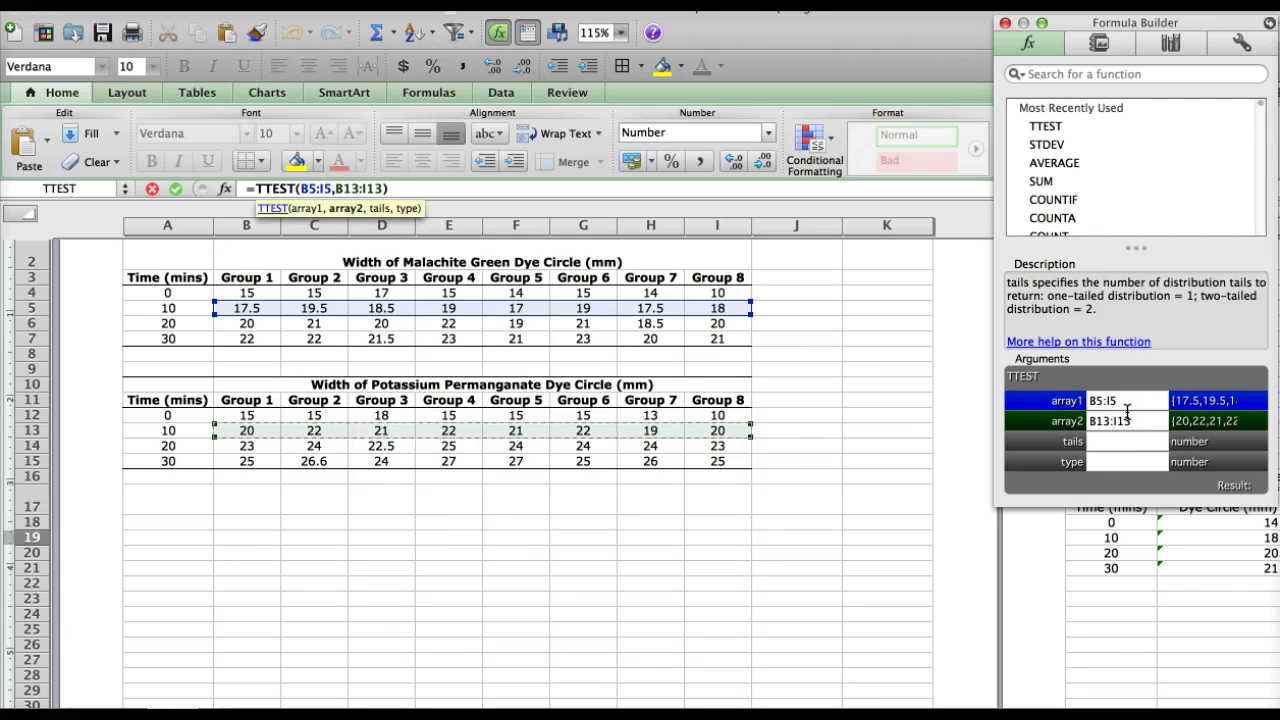
type("2")
left_click(1109, 454)
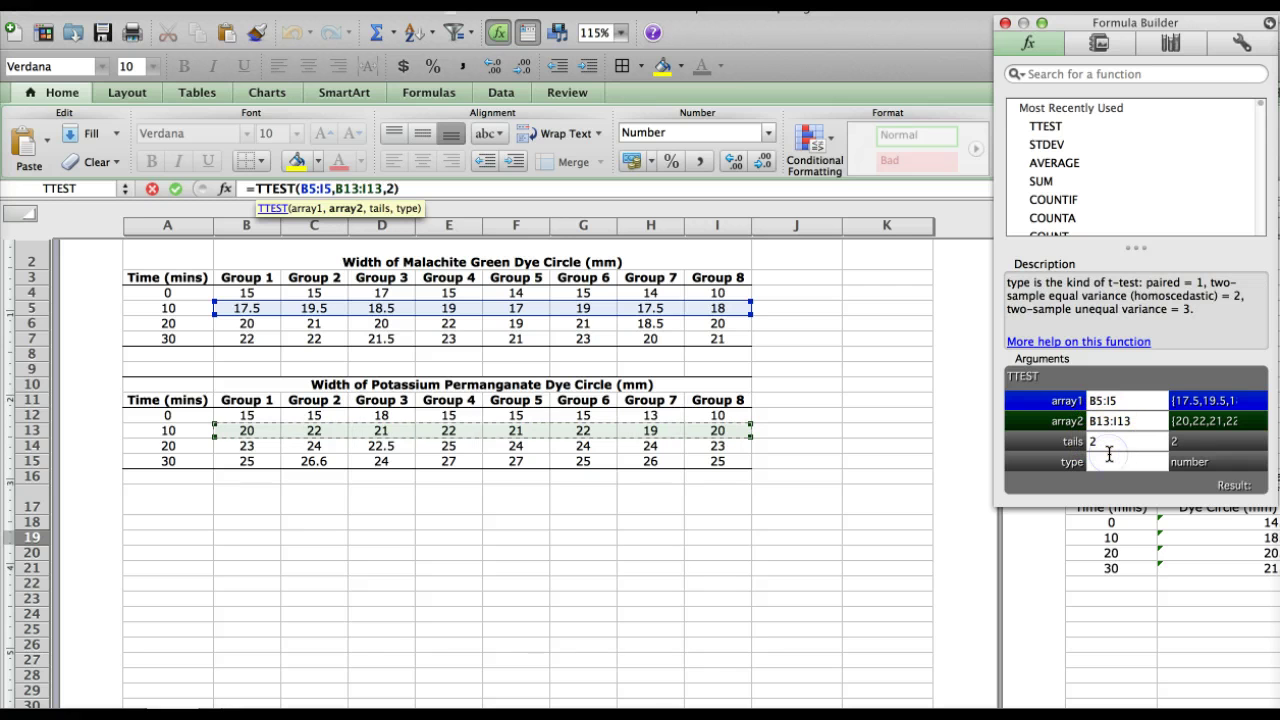
type("1")
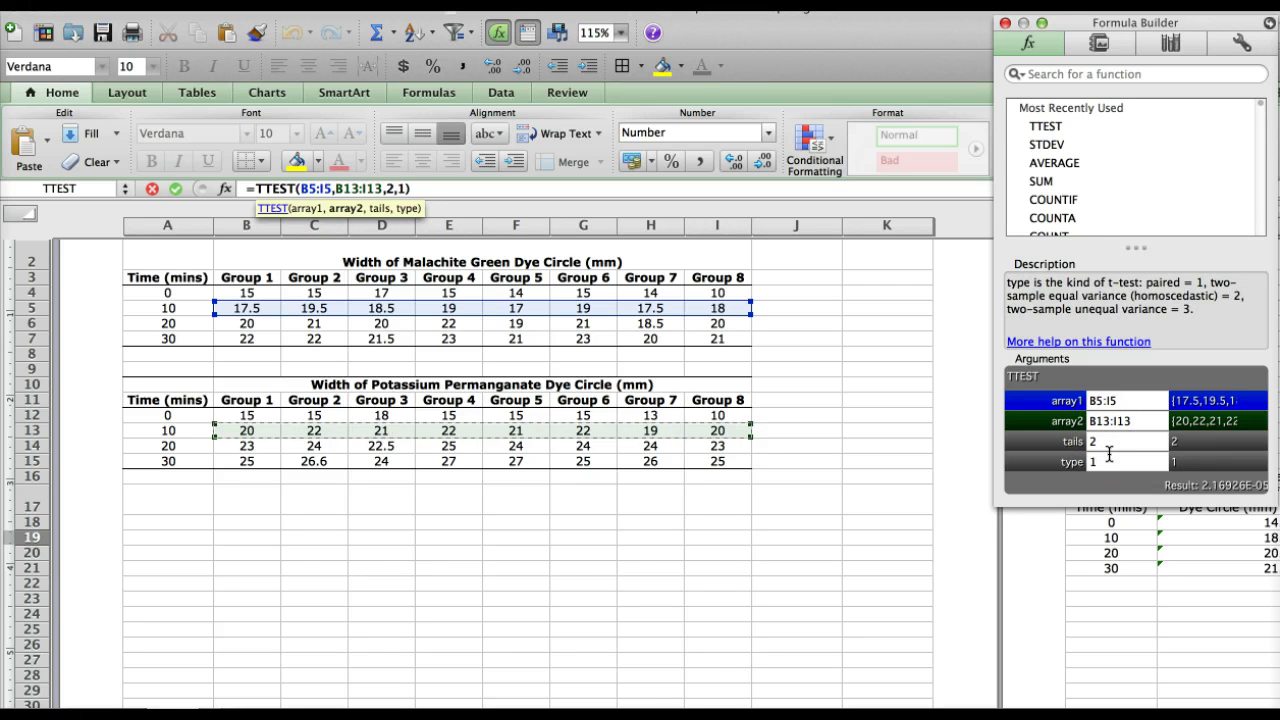
key("Return")
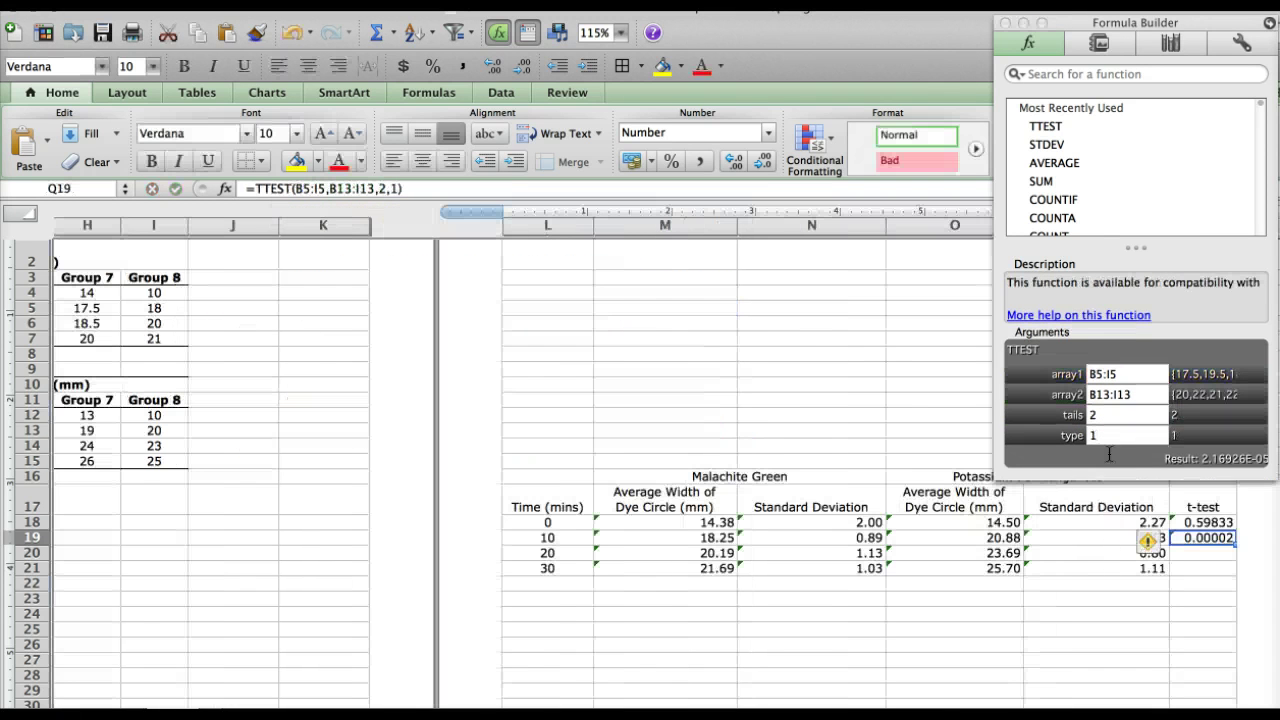
left_click(1201, 548)
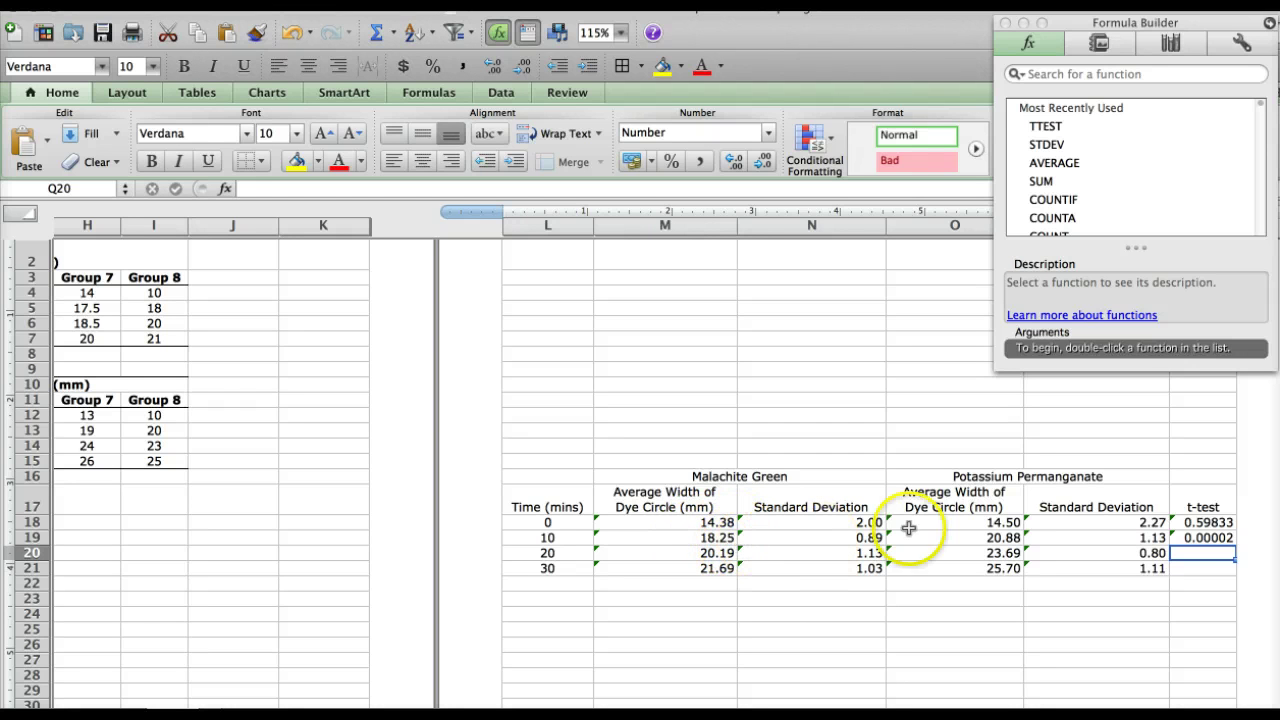
left_click(1215, 538)
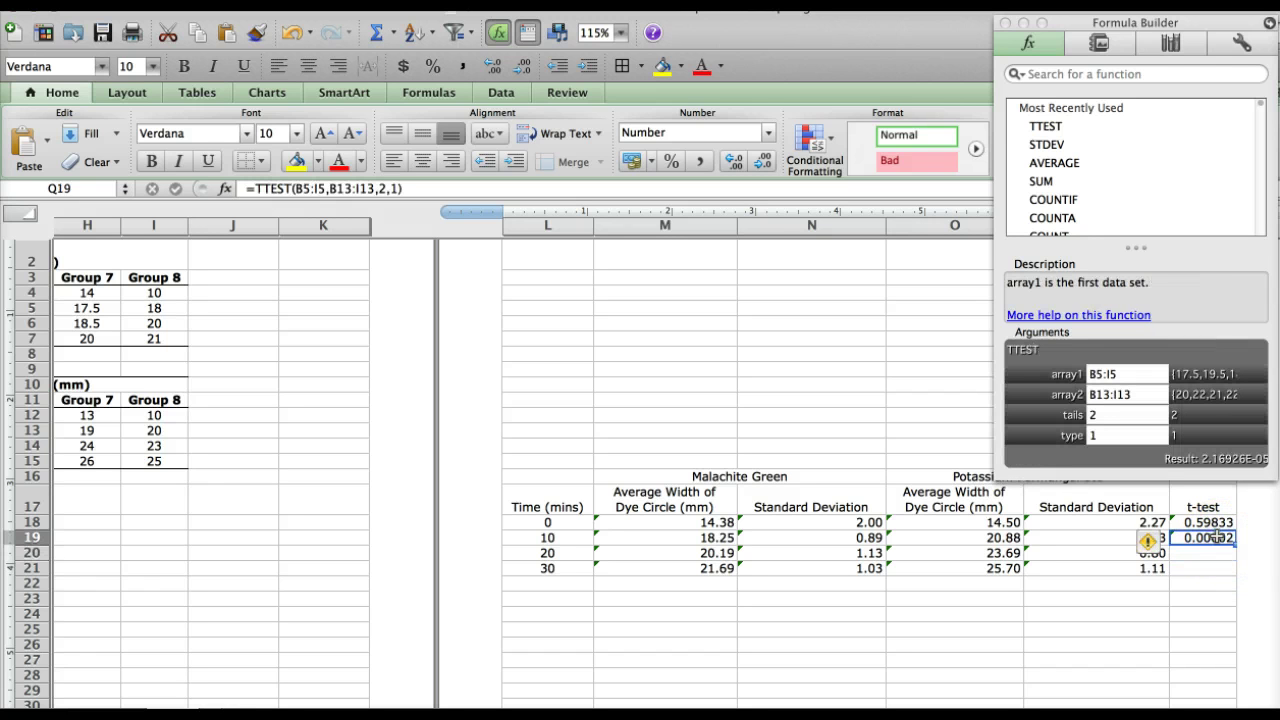
left_click(1196, 548)
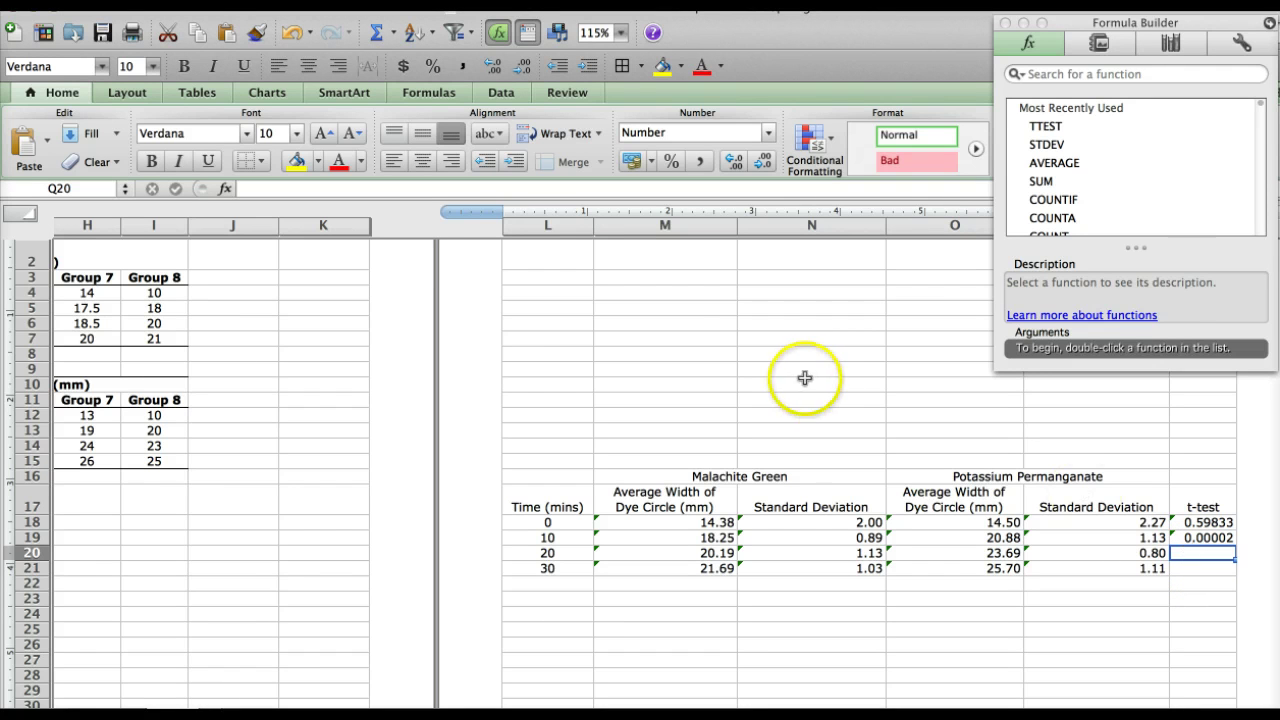
Insert the TTEST function into Q20 for 20 minutes, using the malachite green widths B6:I6 as the first array
left_click(224, 189)
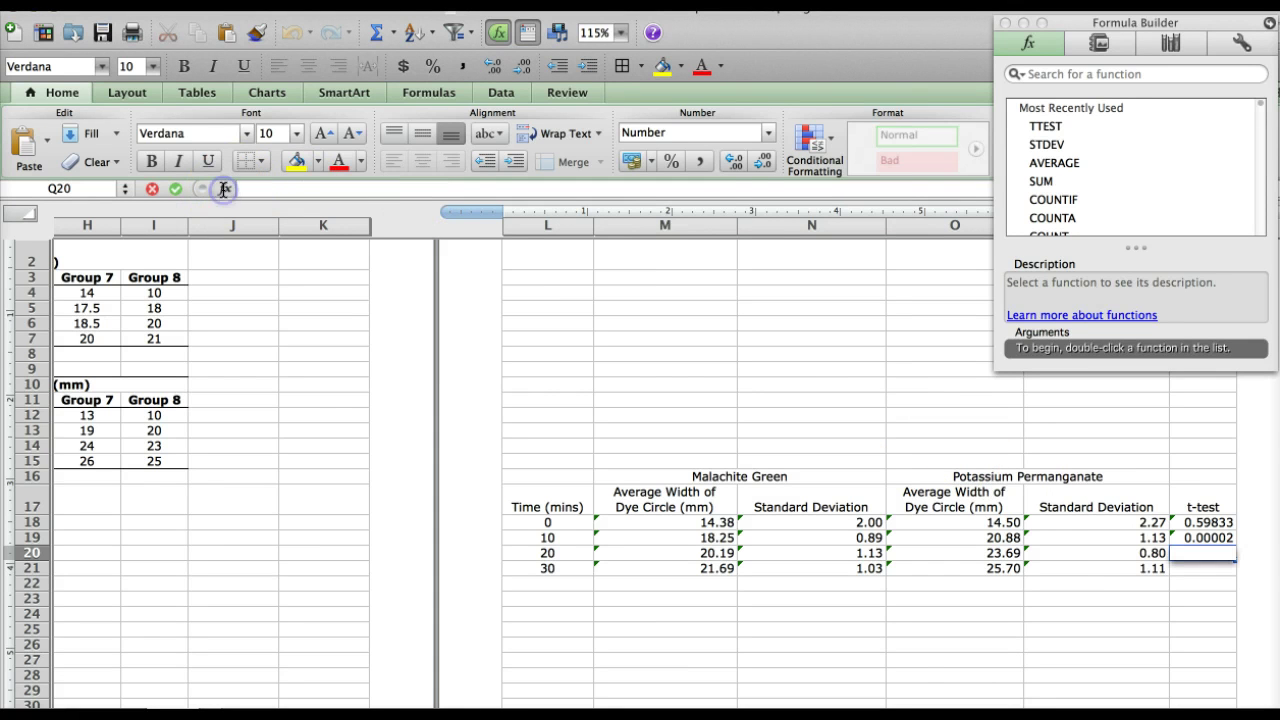
double_click(1042, 127)
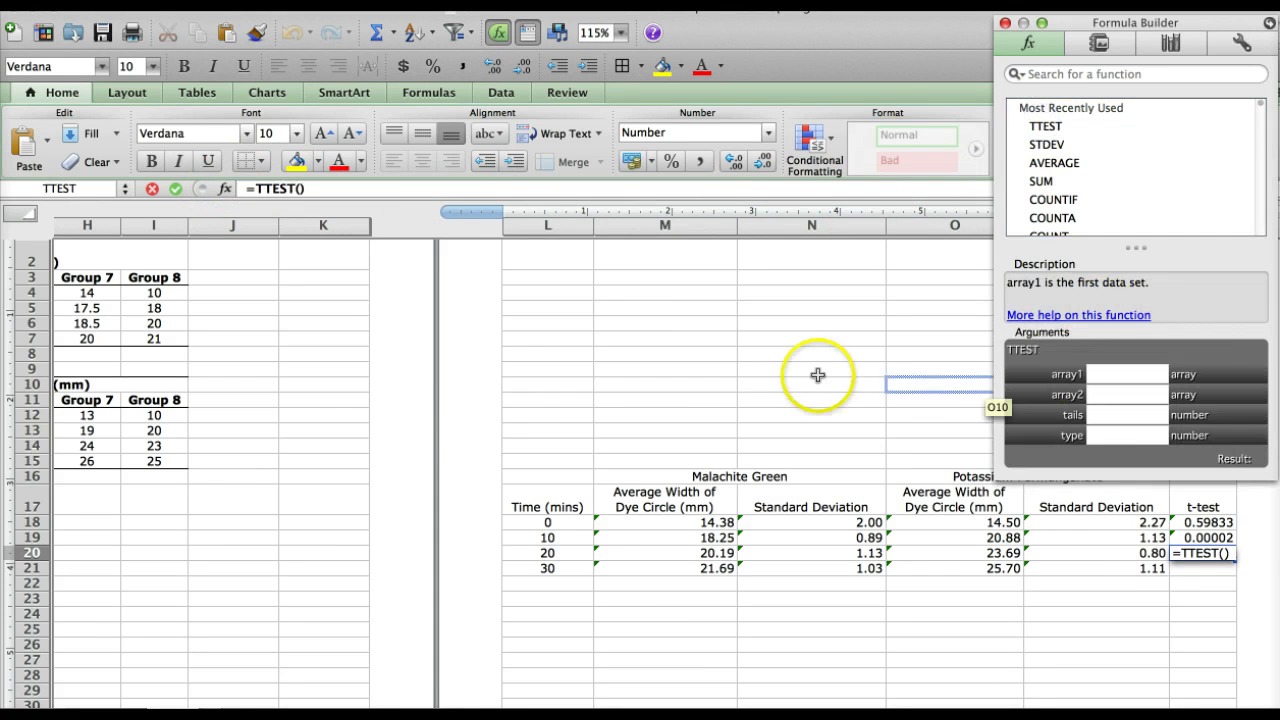
scroll(457, 407, "left", 10)
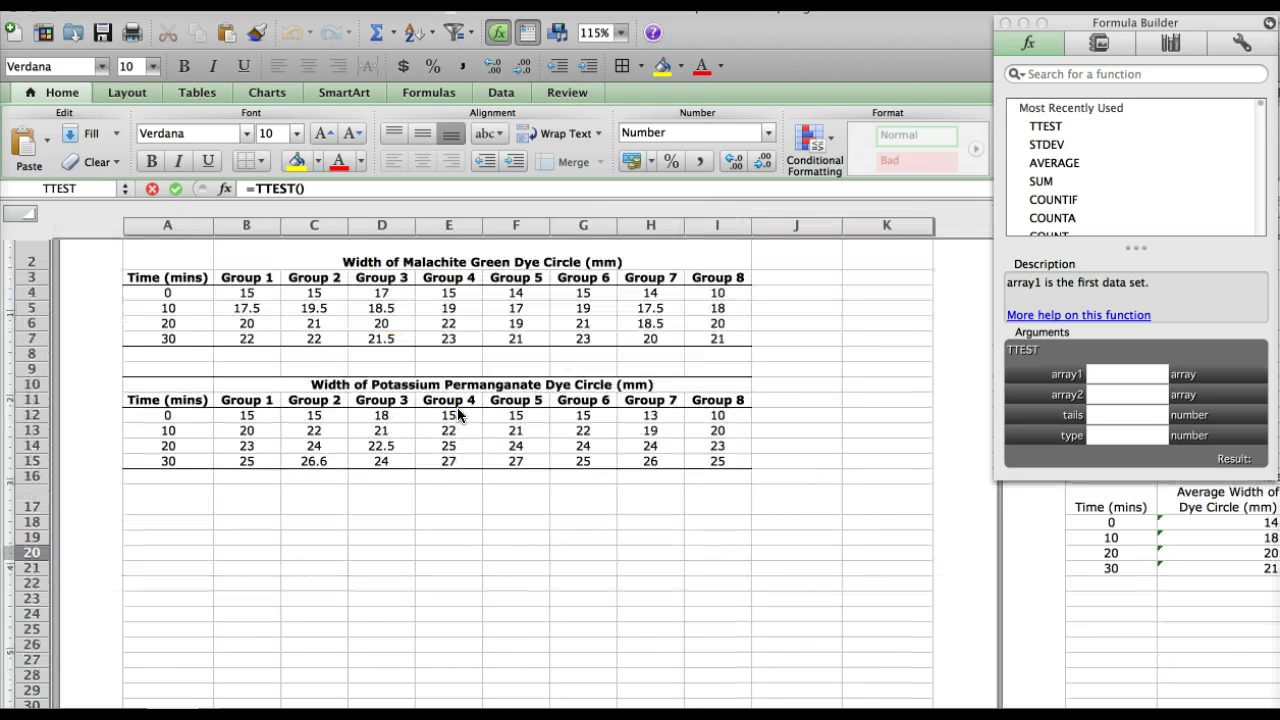
left_click_drag(246, 323, 749, 322)
left_click(1099, 376)
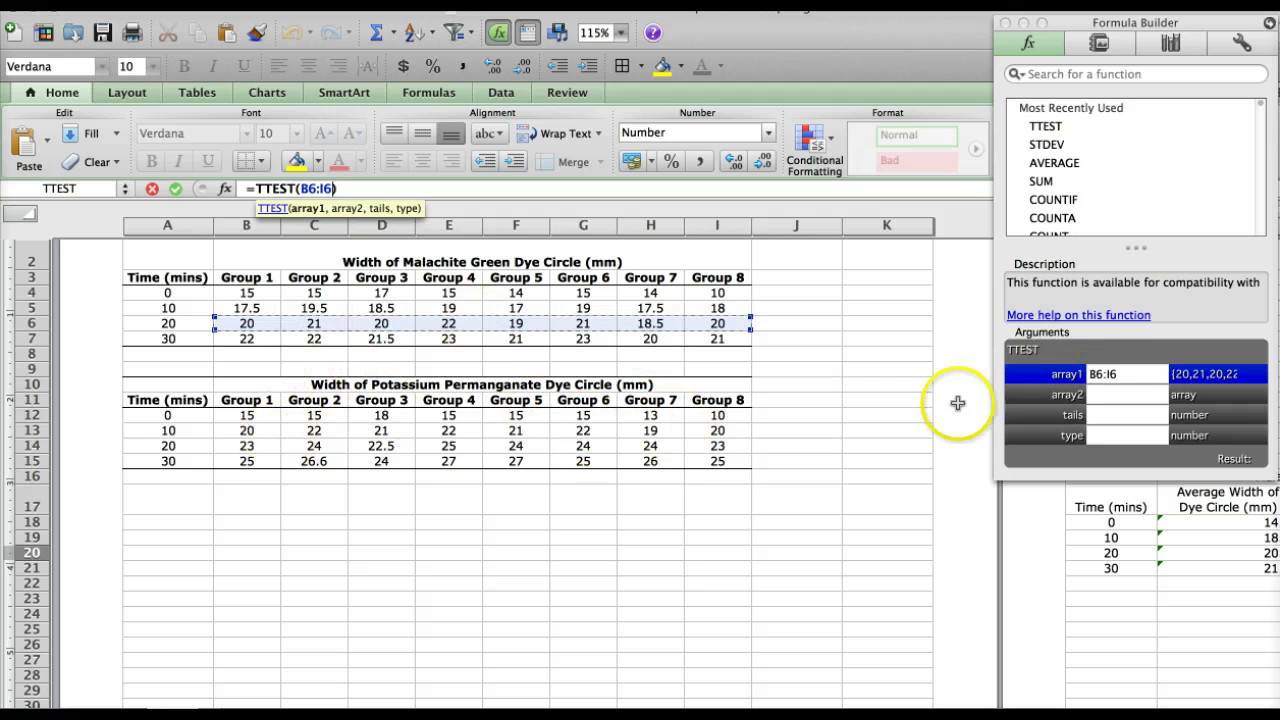
left_click(250, 447)
left_click_drag(316, 447, 736, 451)
type("+")
left_click(250, 440)
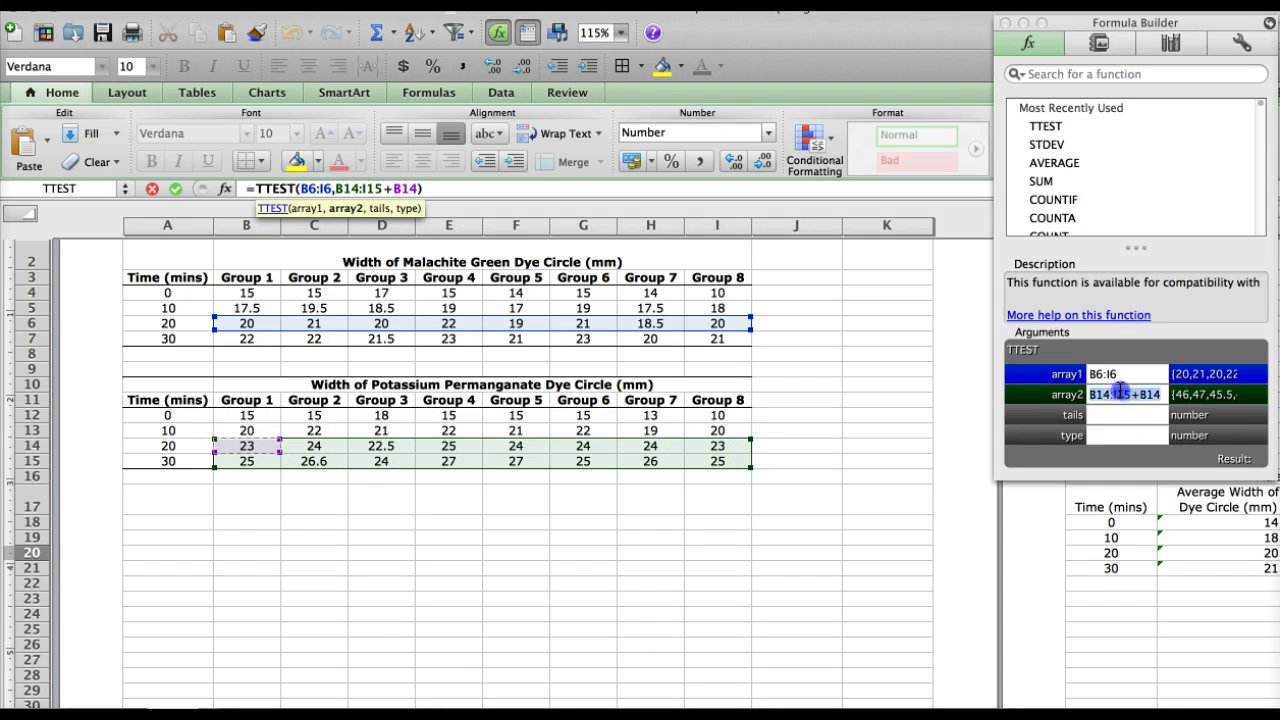
key("Right")
key("BackSpace")
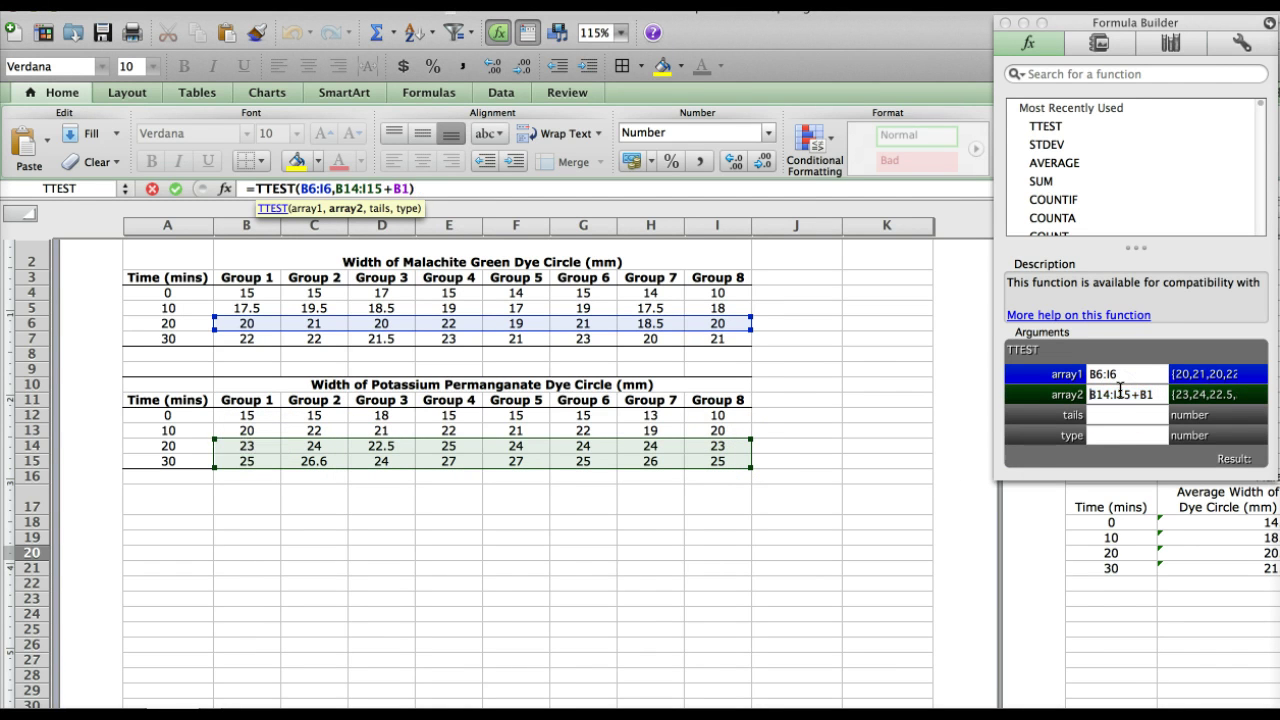
left_click(1160, 395)
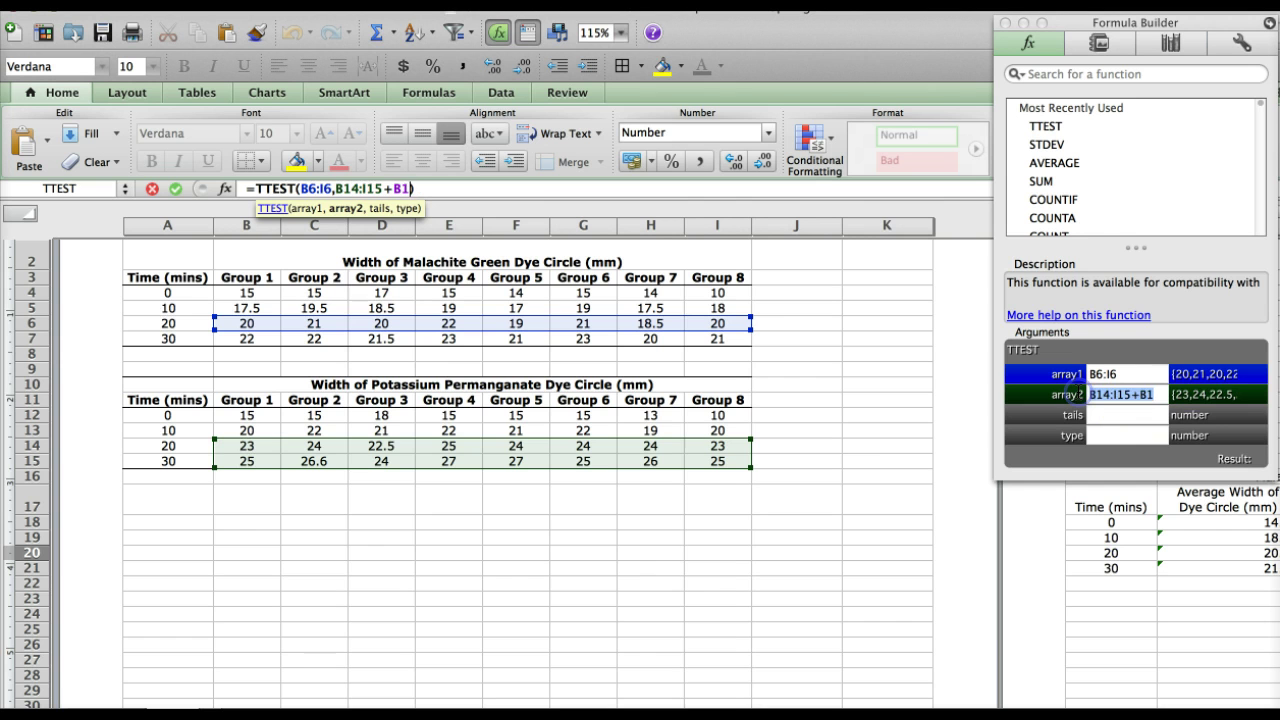
left_click(1146, 394)
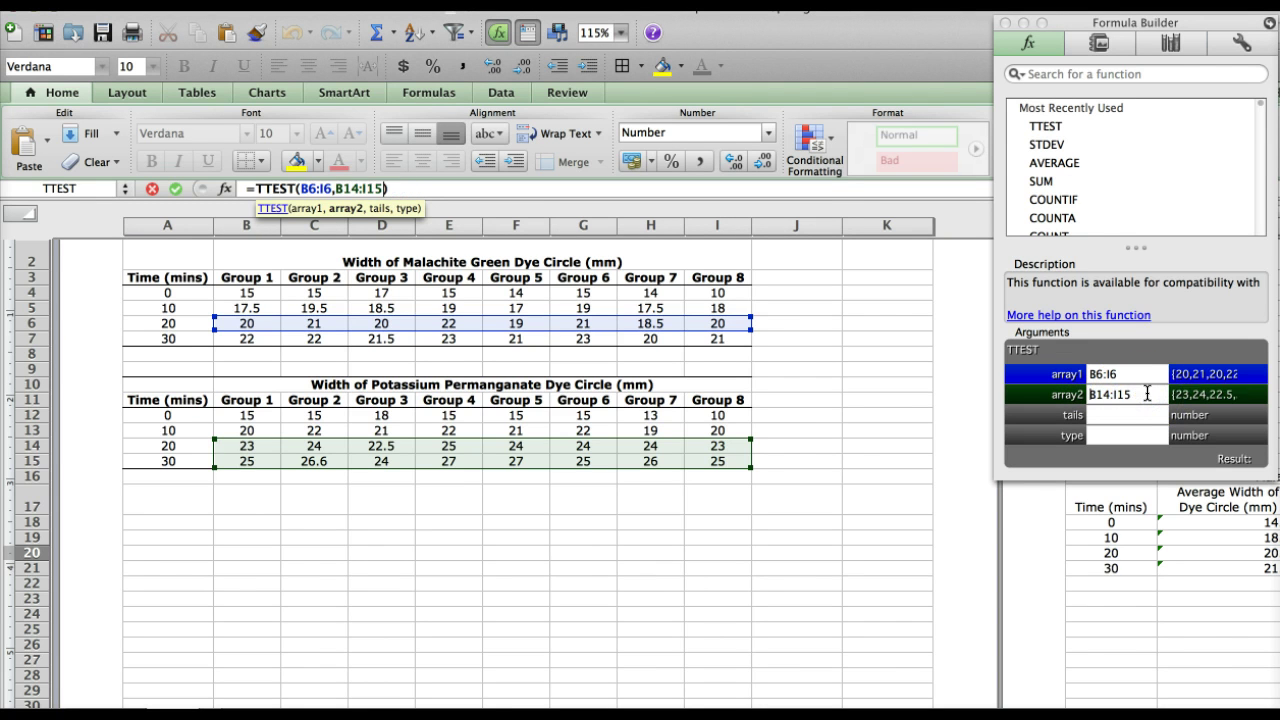
key("BackSpace")
key("BackSpace")
key("BackSpace")
key("BackSpace")
key("BackSpace")
key("BackSpace")
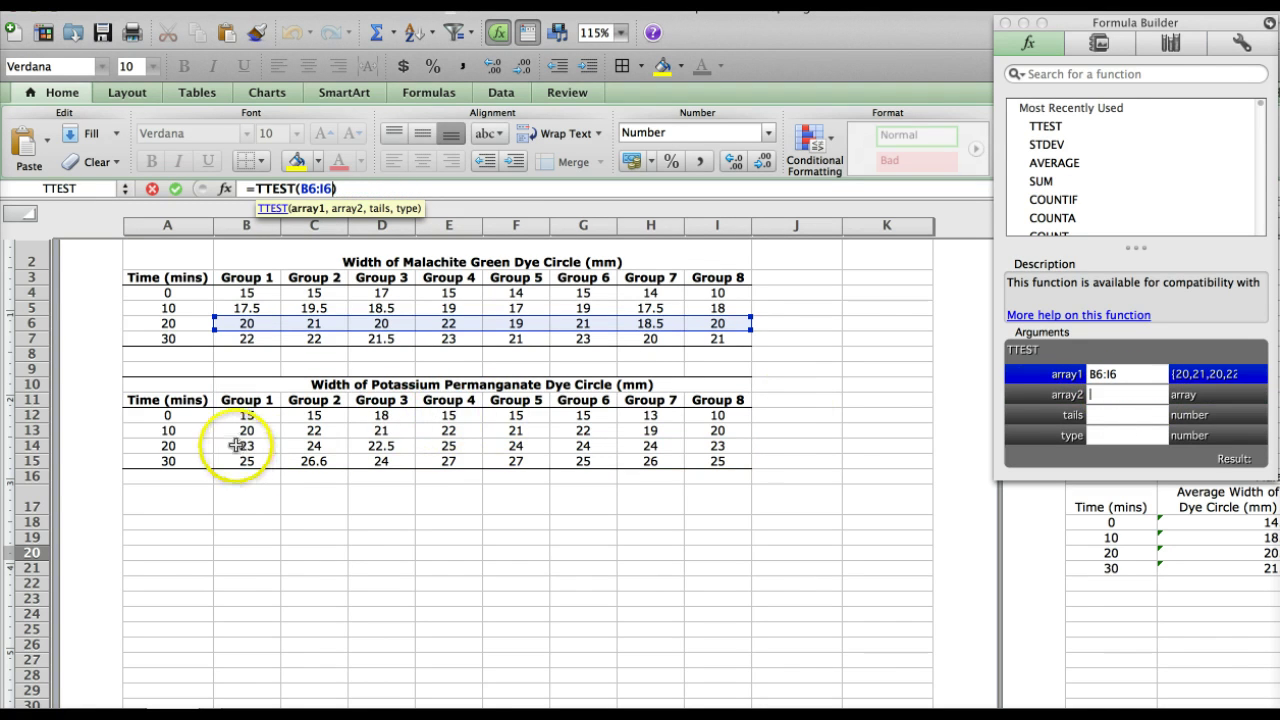
left_click_drag(235, 445, 715, 449)
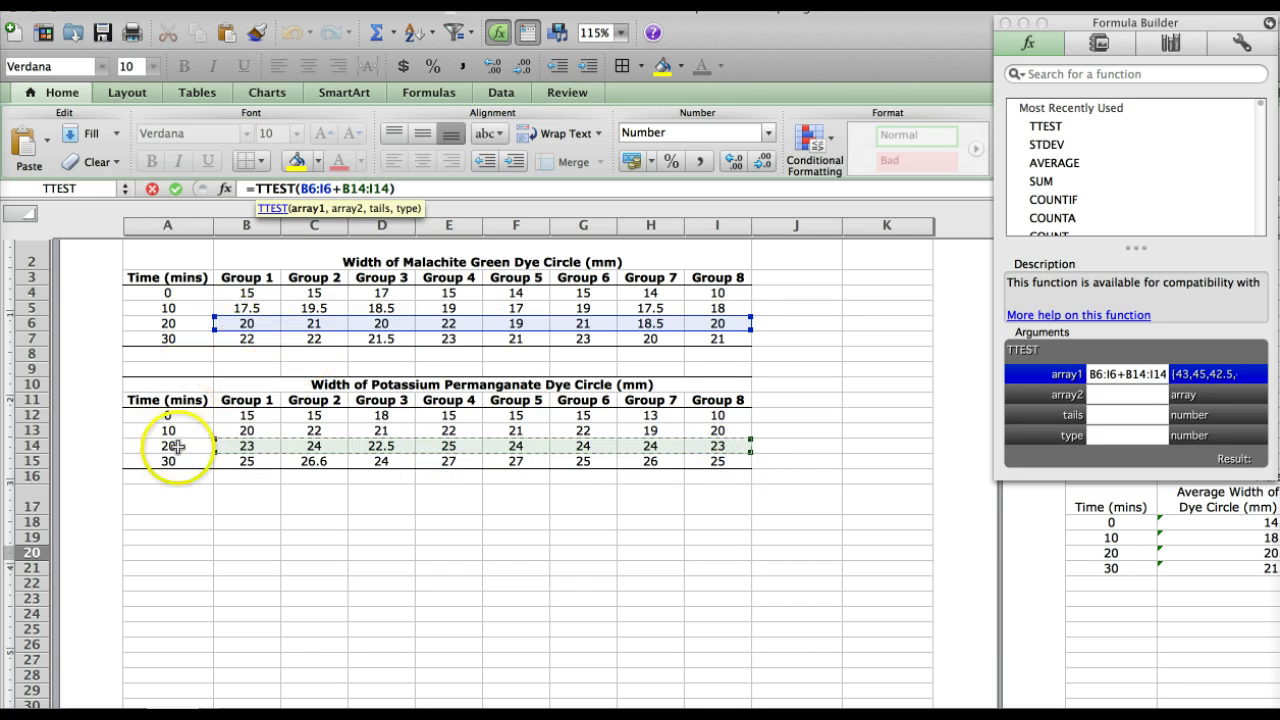
Set the 20-minute t-test's tails to 2 and its type to 1
left_click(1106, 414)
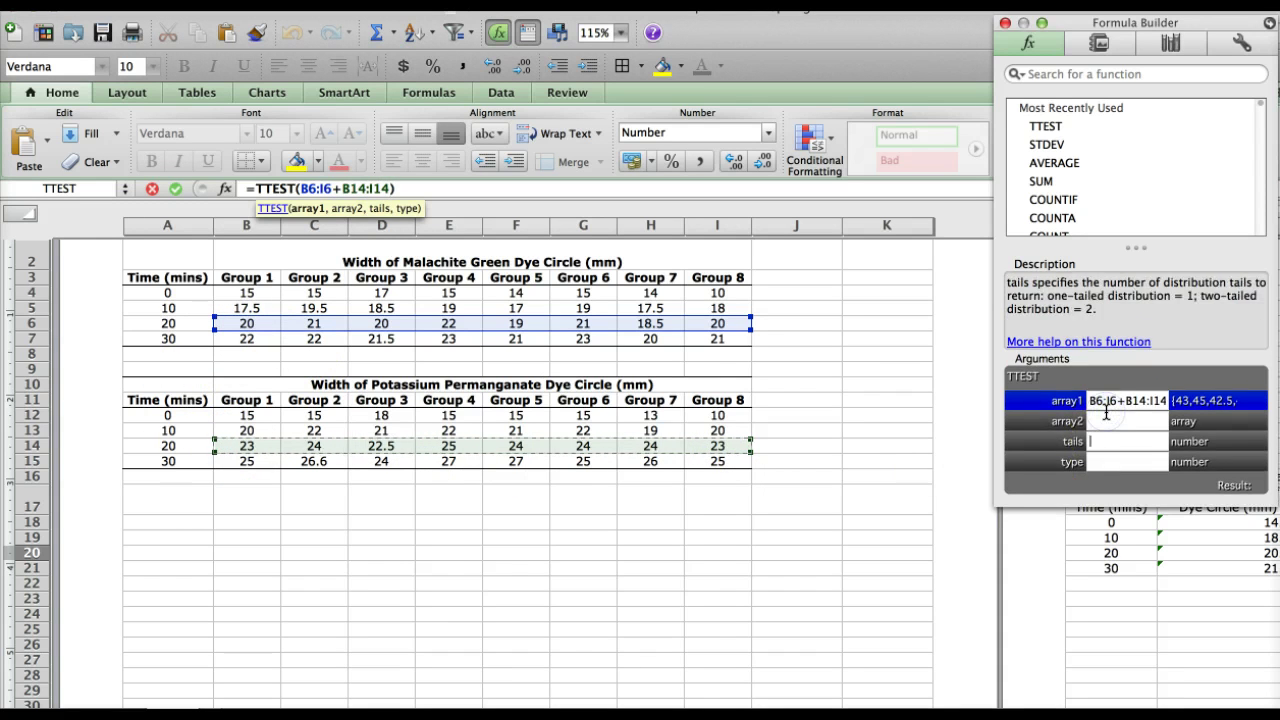
type("2")
left_click(1098, 461)
type("1")
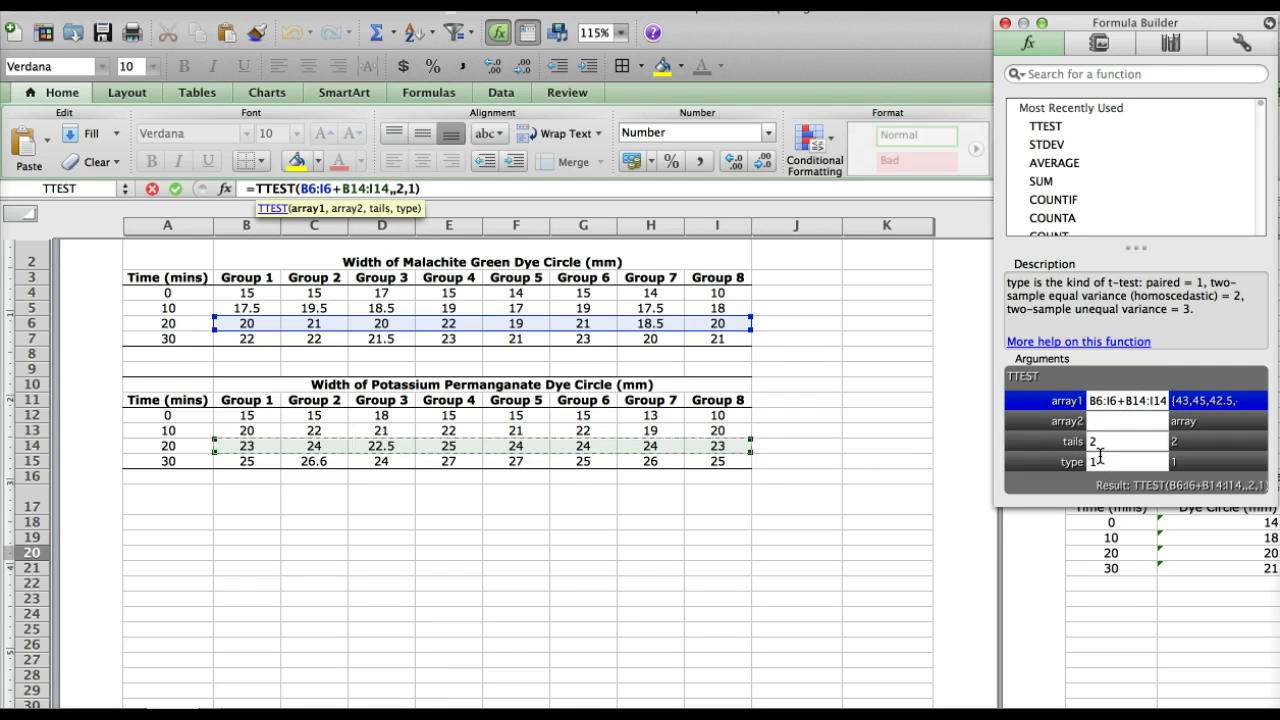
Clear the 20-minute t-test's first array and replace it with the malachite green widths B6:I6
left_click(1196, 416)
left_click(1116, 400)
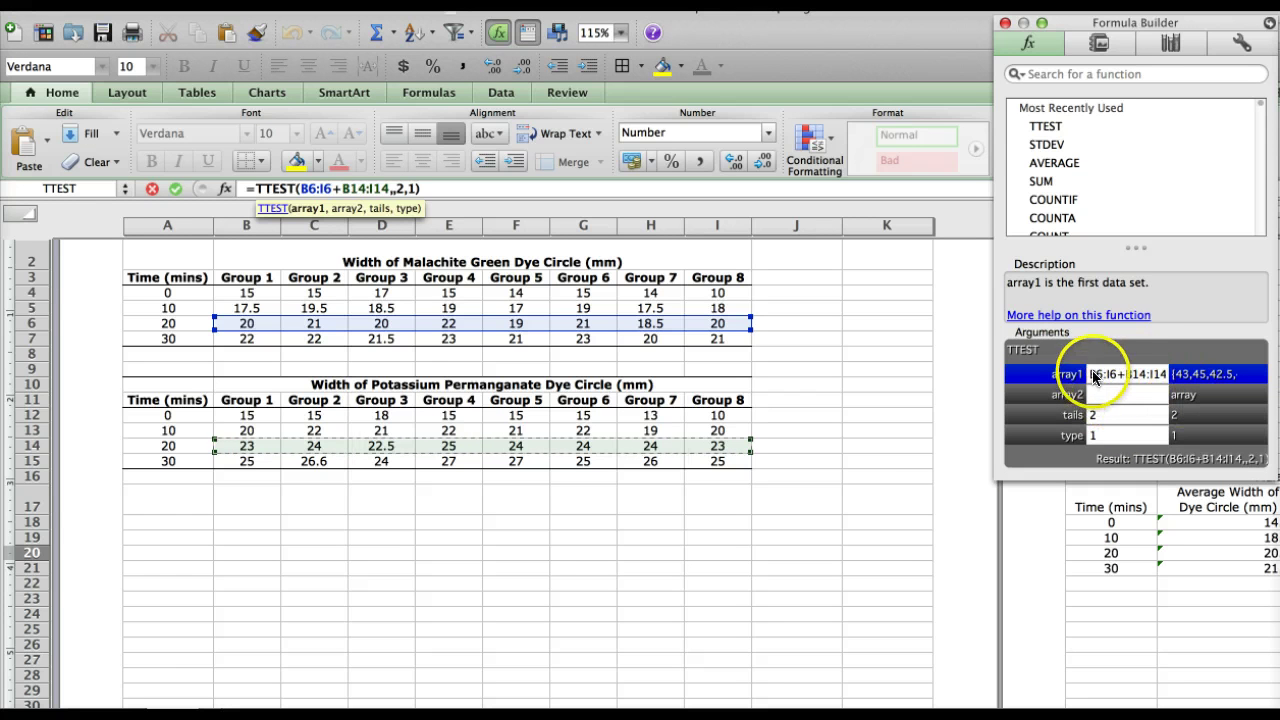
left_click_drag(1090, 374, 1240, 374)
key("BackSpace")
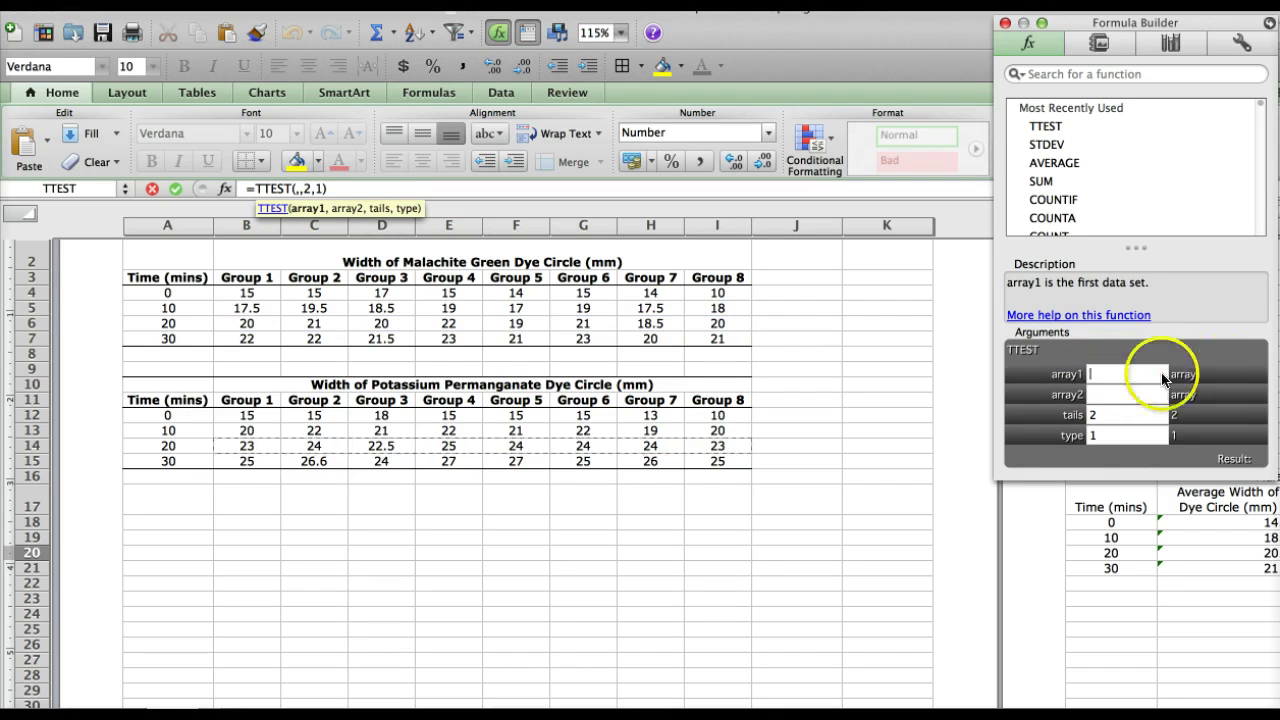
left_click(232, 323)
left_click_drag(232, 323, 710, 324)
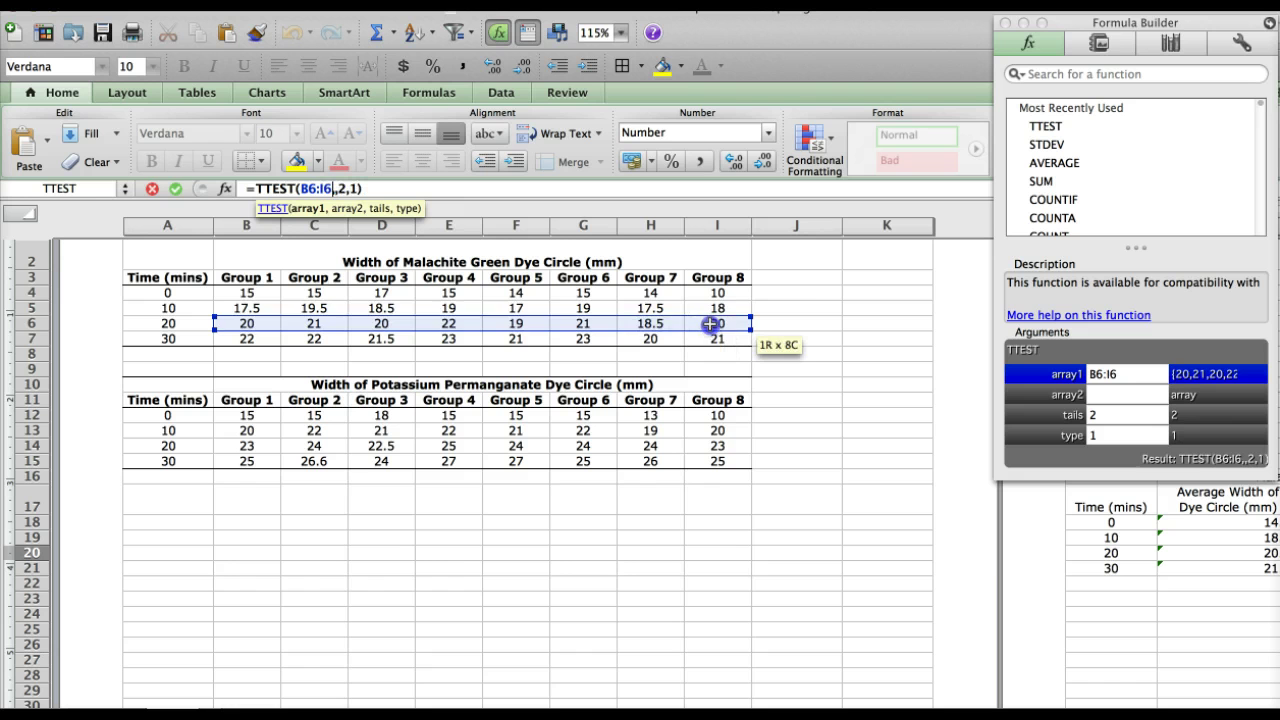
Use the potassium permanganate widths B14:I14 as the second array and enter the 20-minute t-test formula
left_click(1114, 393)
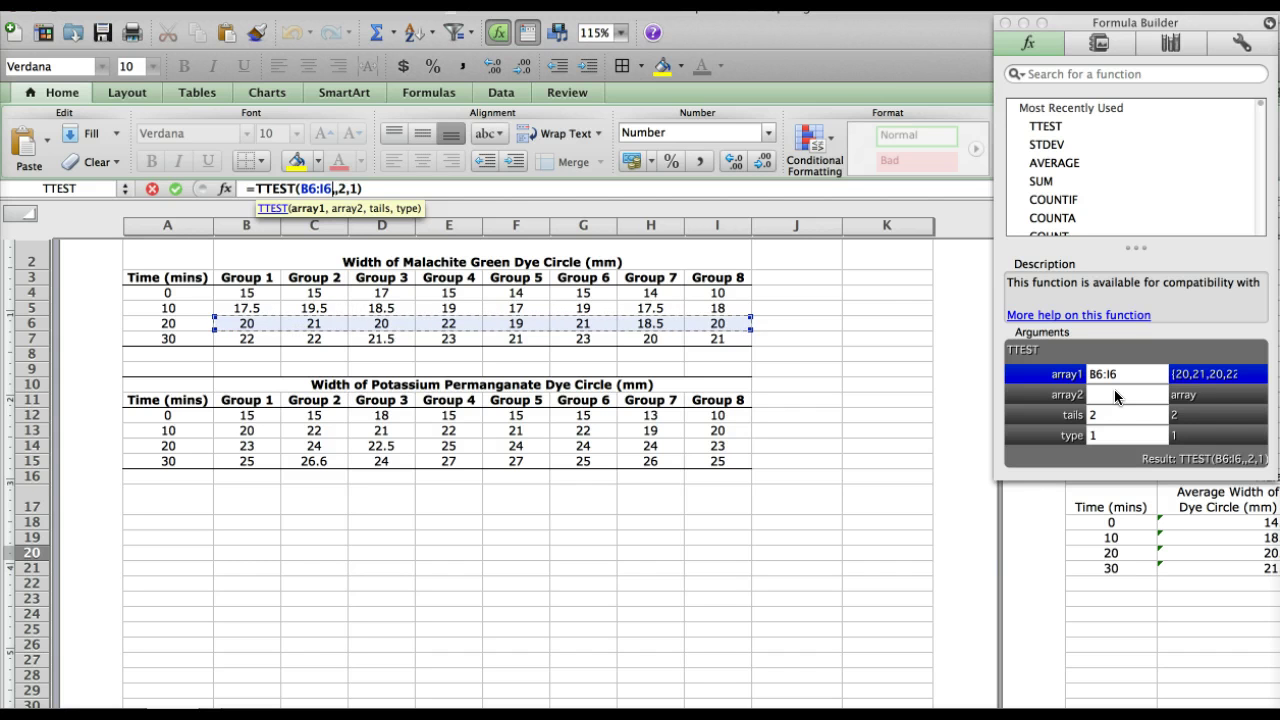
left_click(1114, 391)
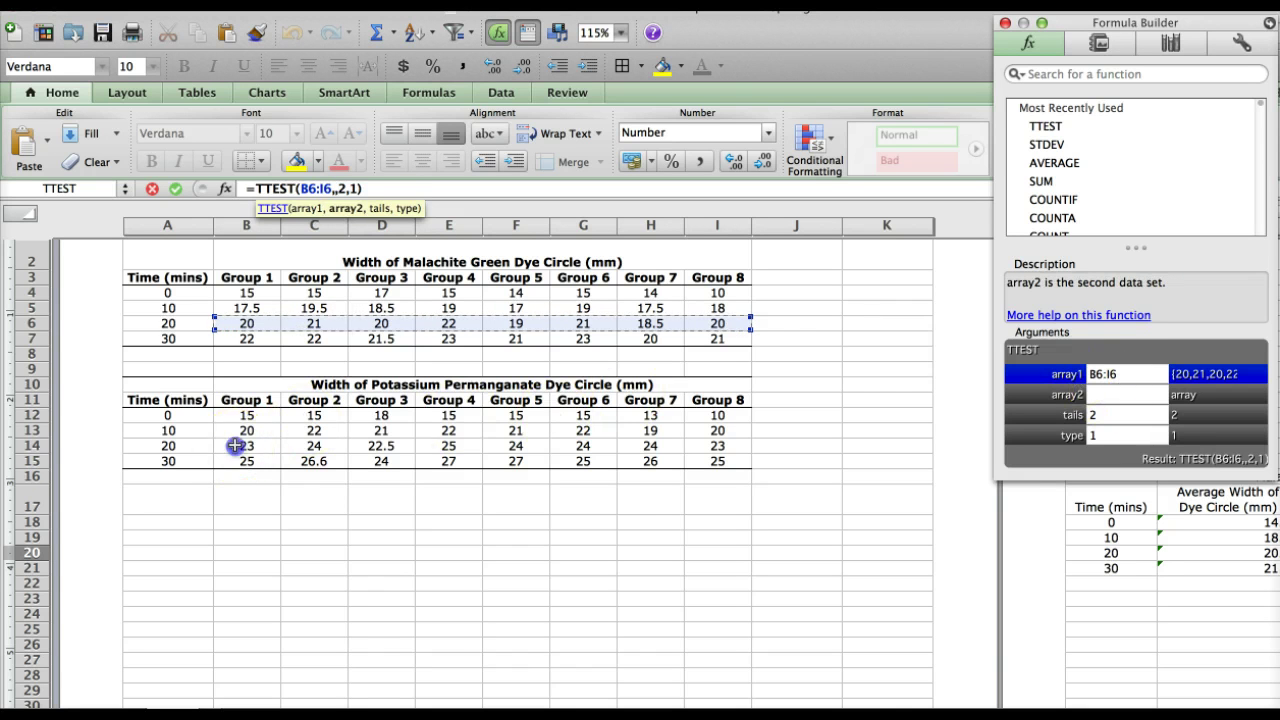
left_click_drag(235, 446, 693, 446)
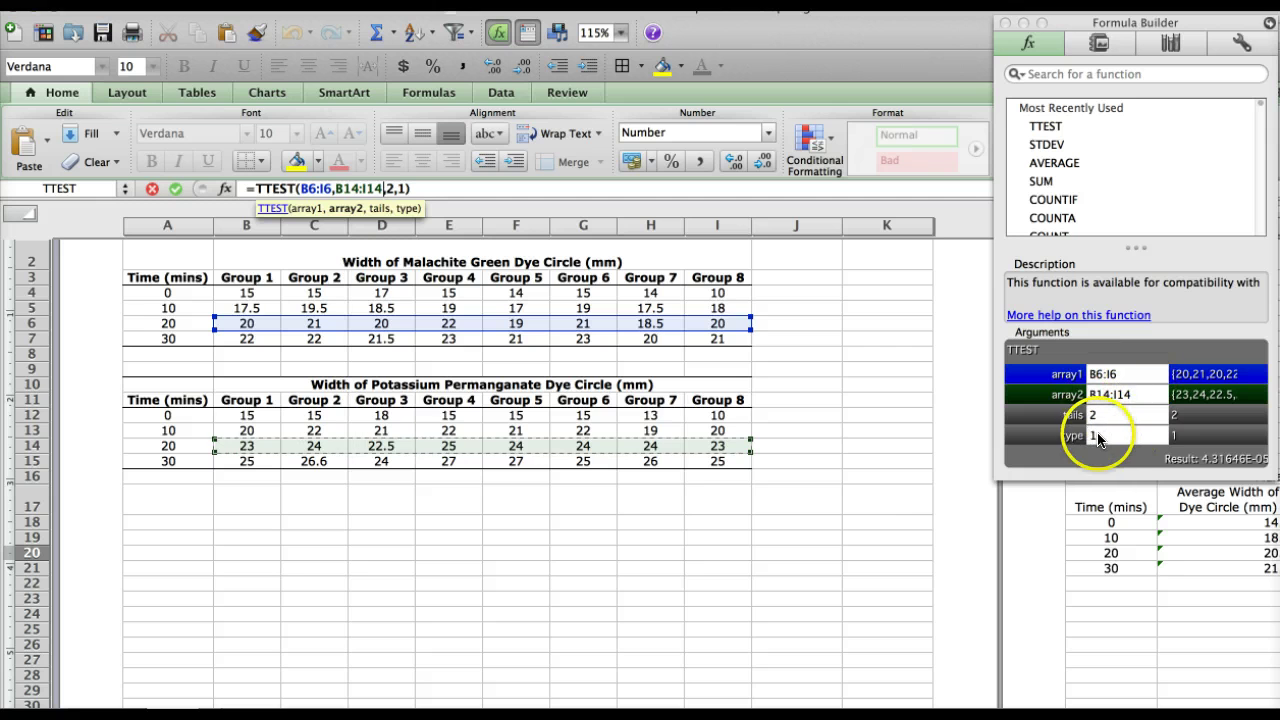
key("Return")
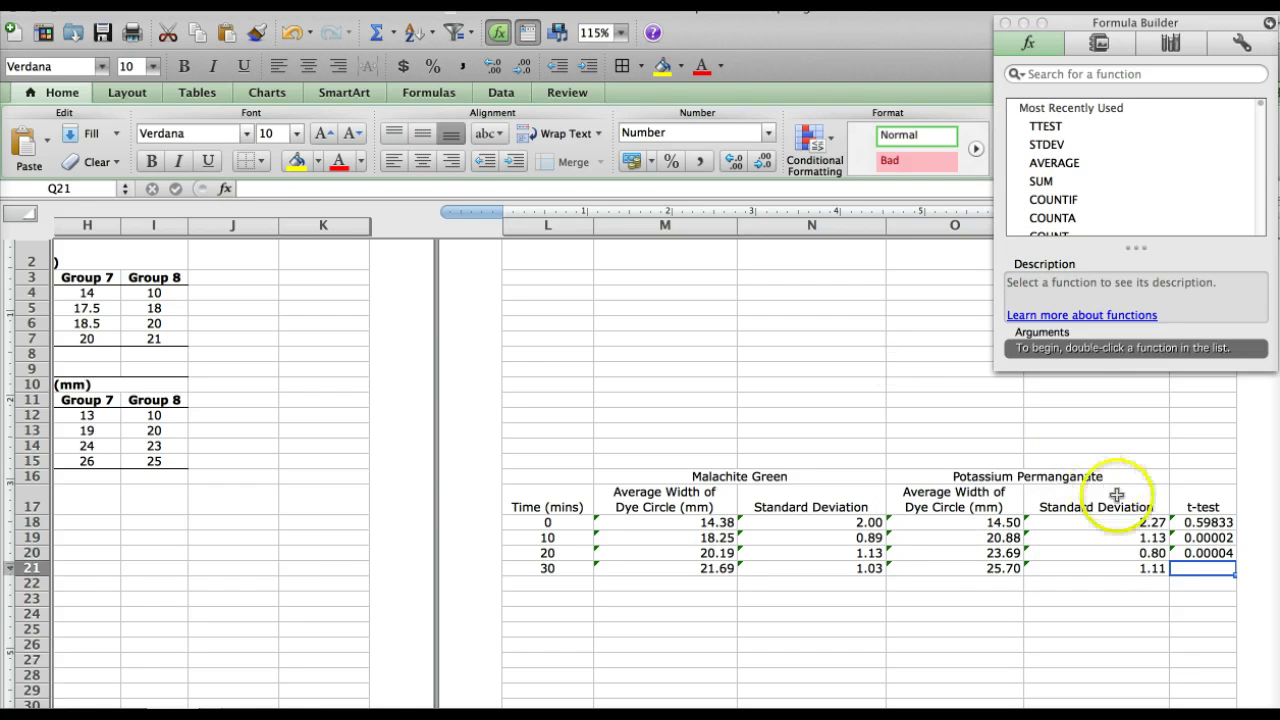
Insert the TTEST function into cell Q21, in the t-test column for 30 minutes
left_click(1188, 563)
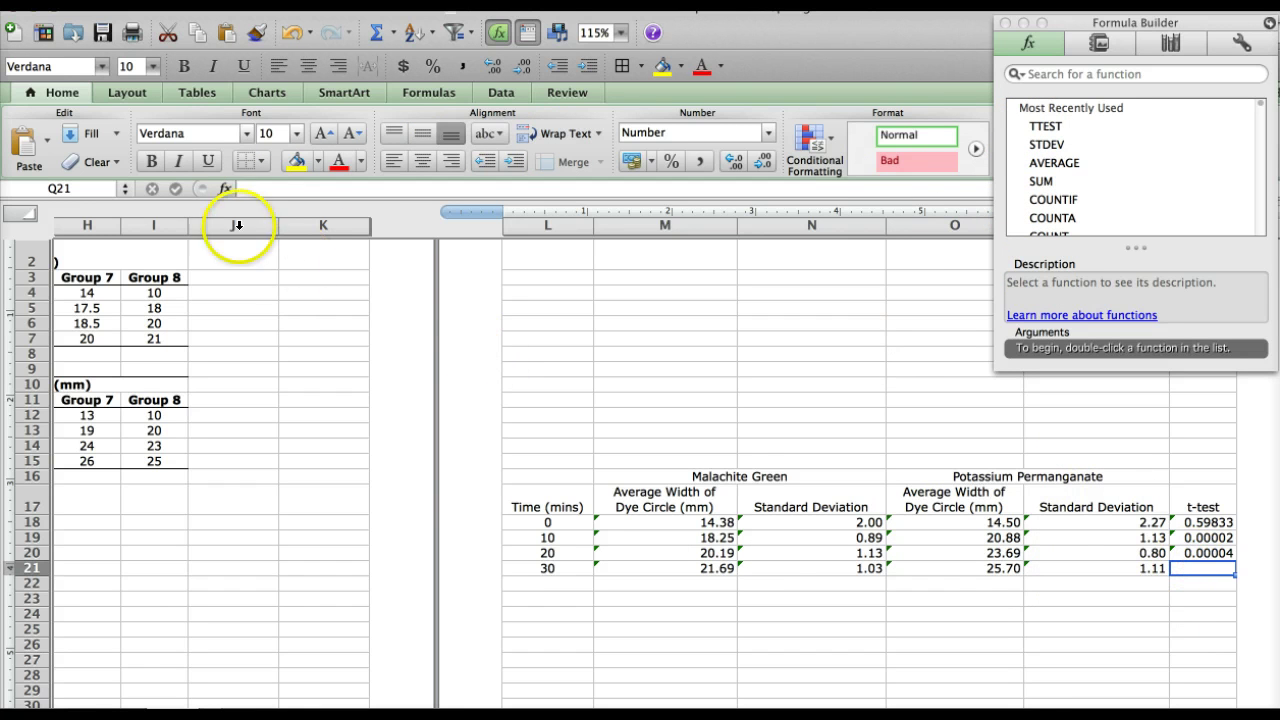
left_click(223, 190)
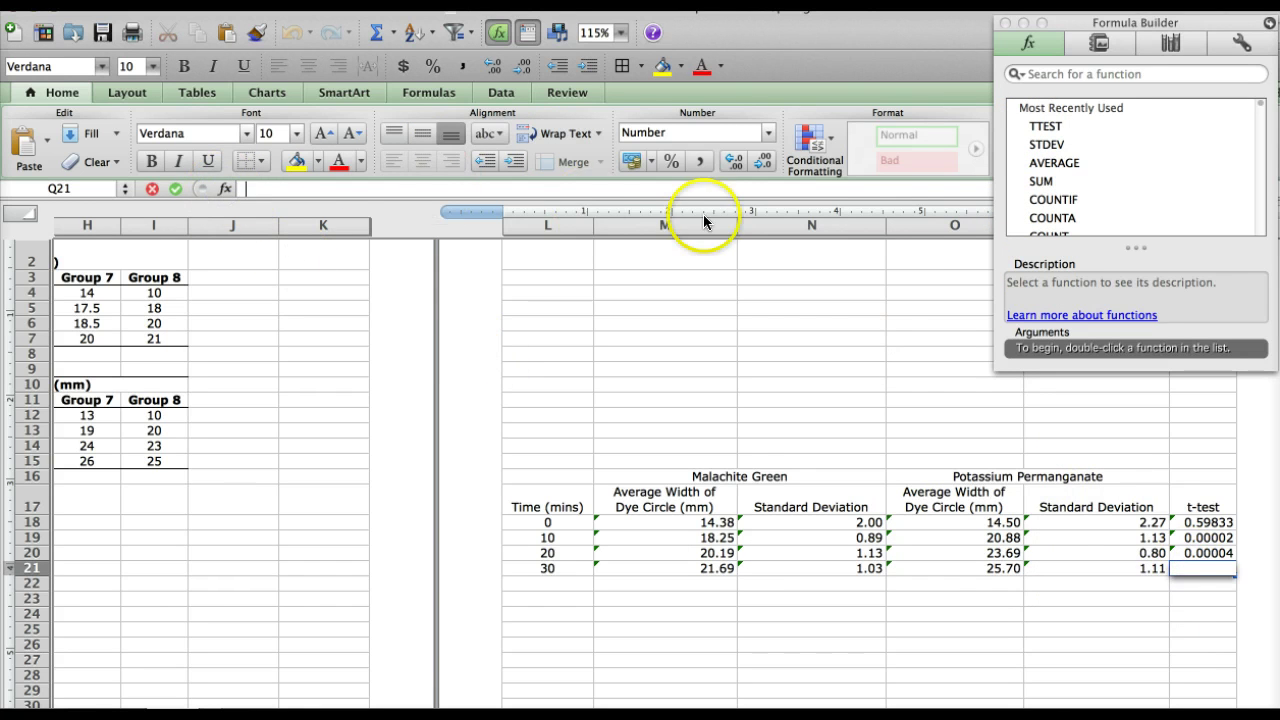
double_click(1040, 126)
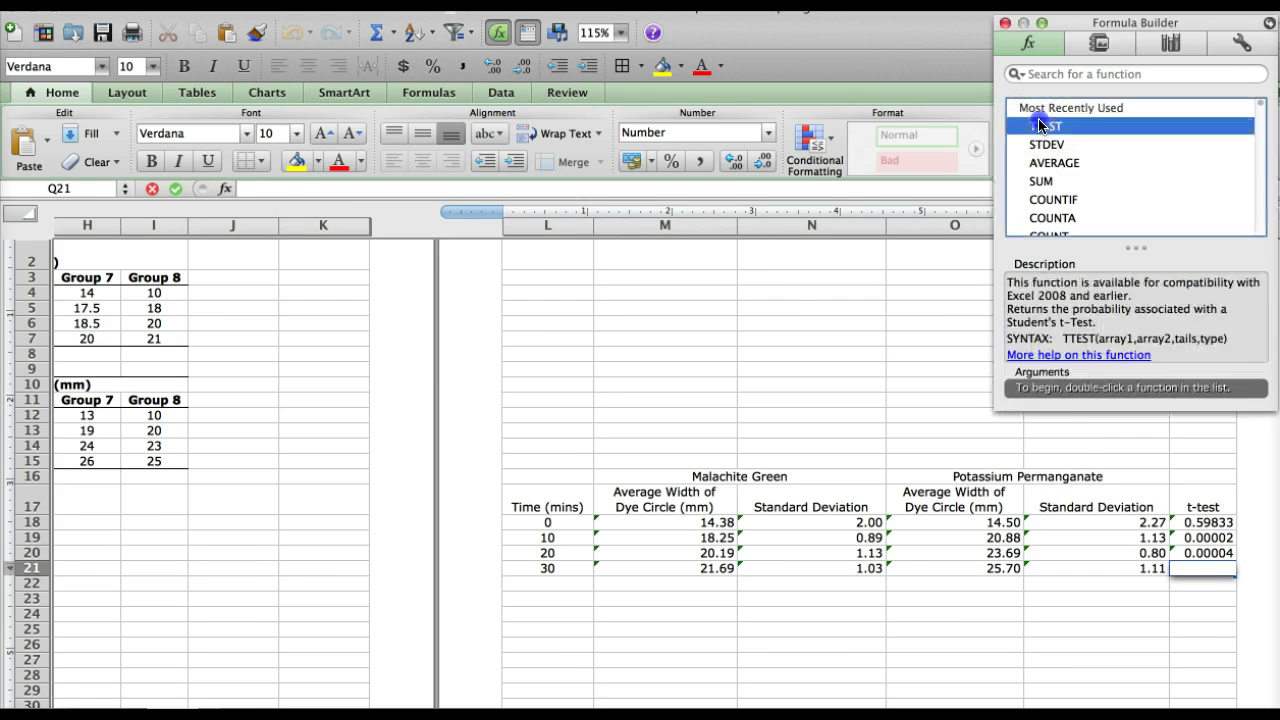
Use the 30-minute raw widths as the function's arrays: B7:I7 for malachite green and B15:I15 for potassium permanganate
scroll(488, 365, "left", 10)
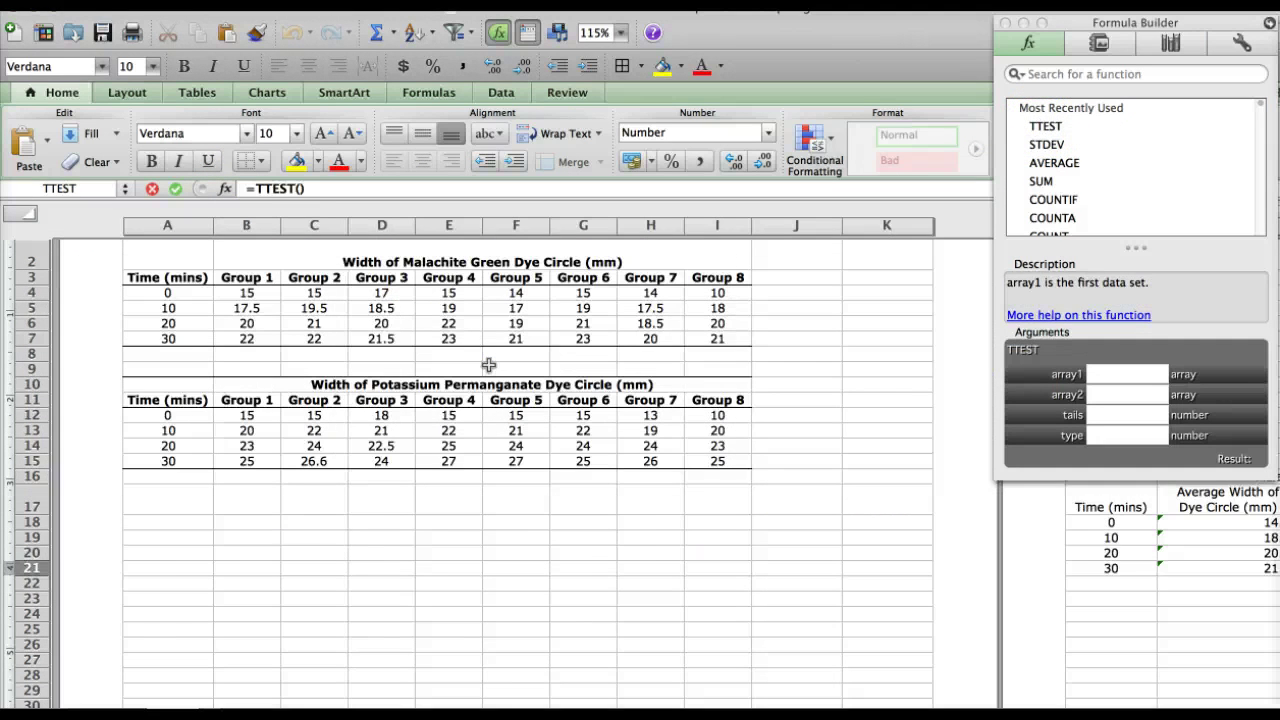
scroll(488, 365, "up", 3)
left_click(245, 444)
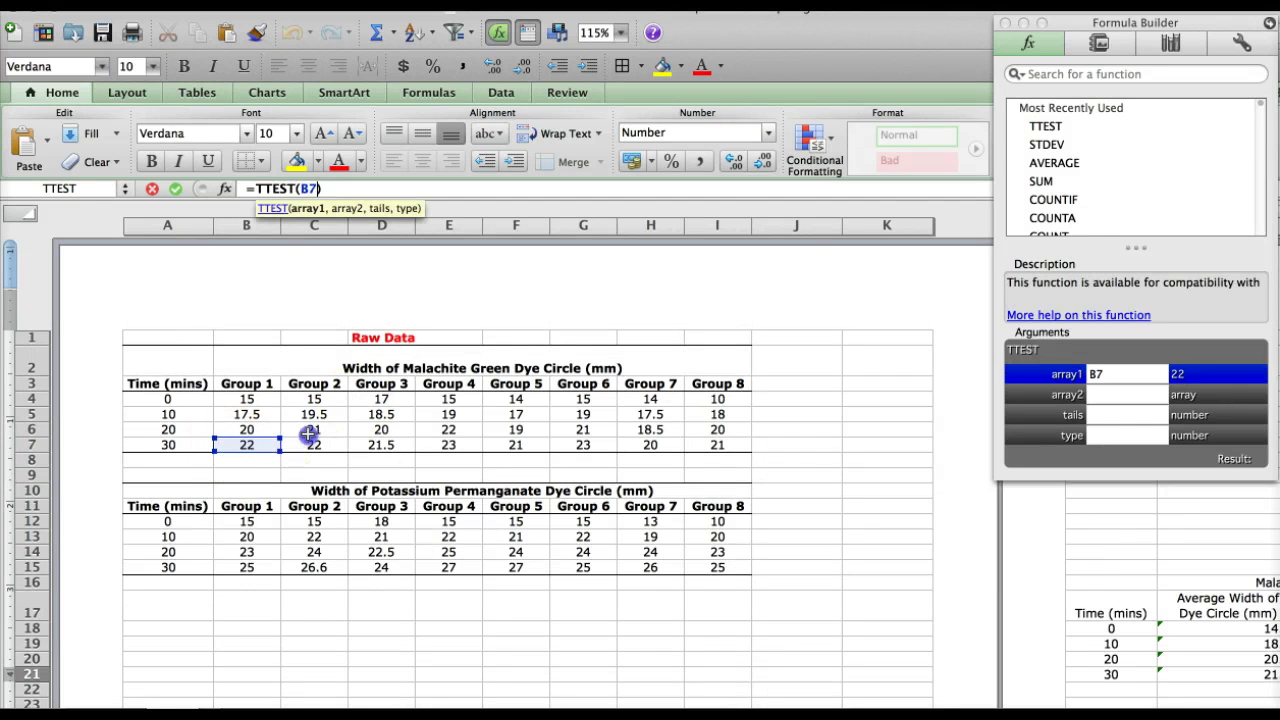
left_click_drag(308, 433, 748, 442)
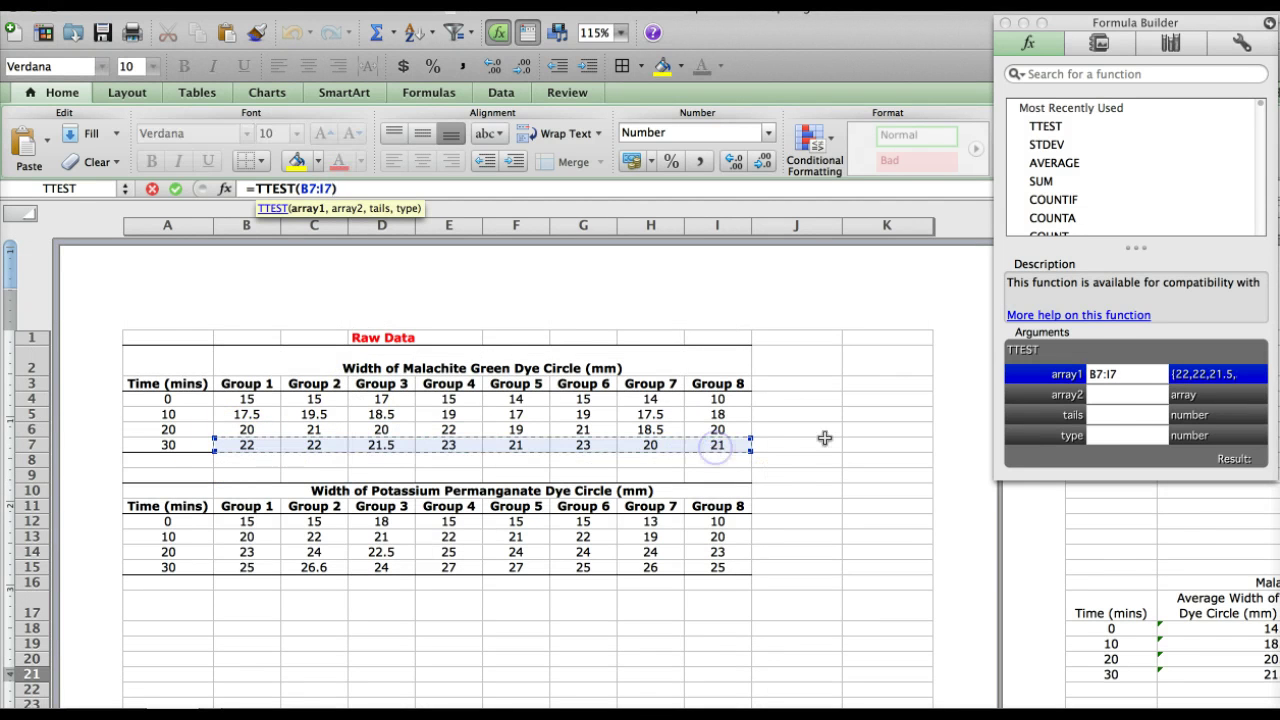
left_click(1125, 394)
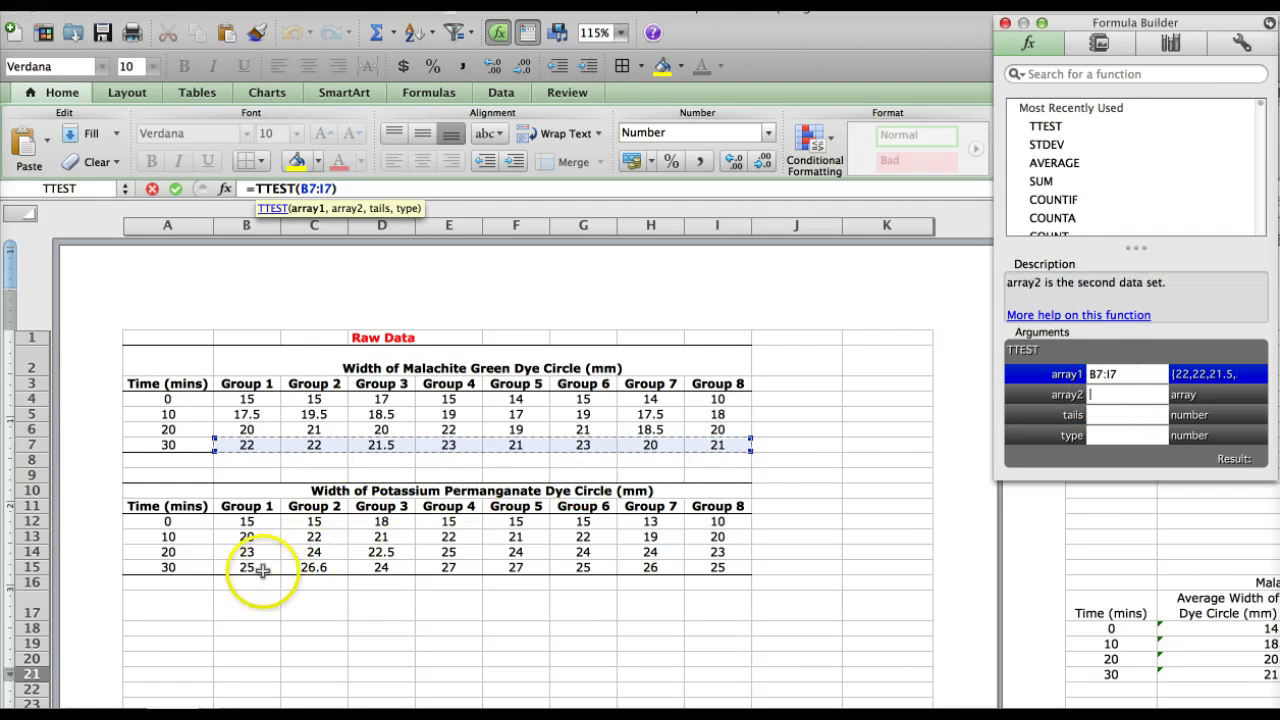
left_click_drag(262, 570, 720, 563)
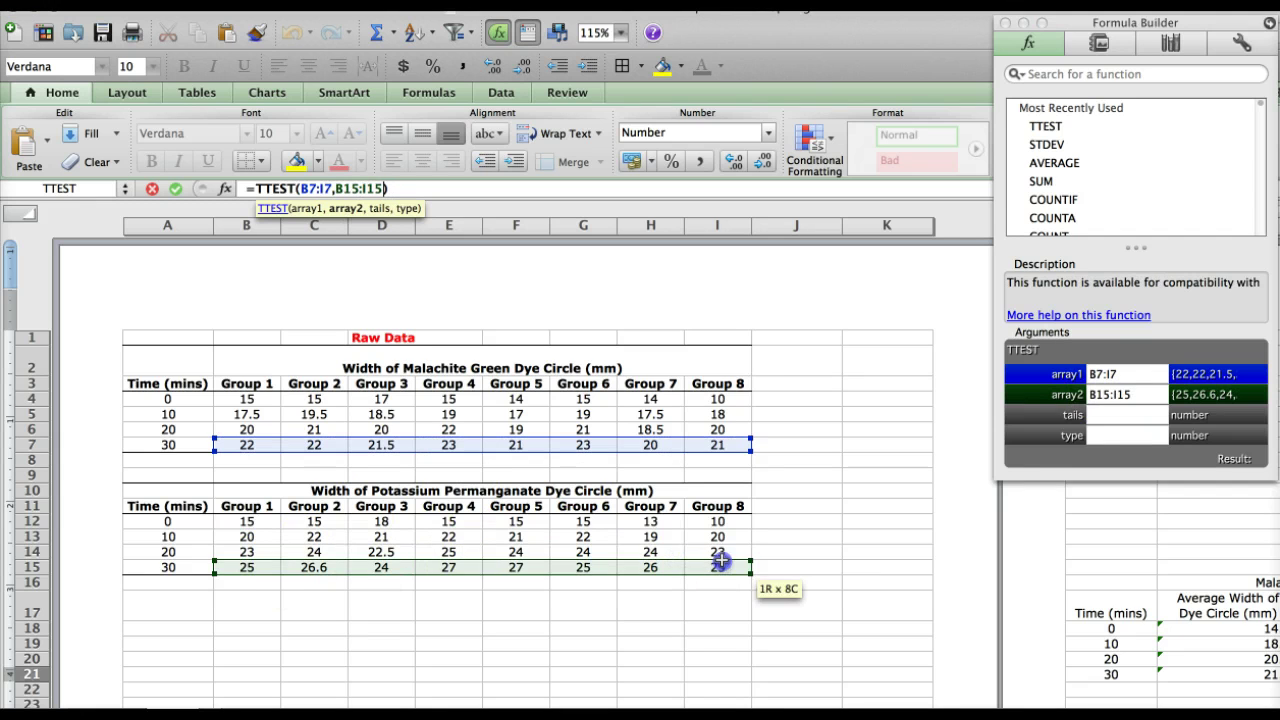
Complete the 30-minute t-test formula in Q21 with tails 2 and type 1
left_click(1102, 414)
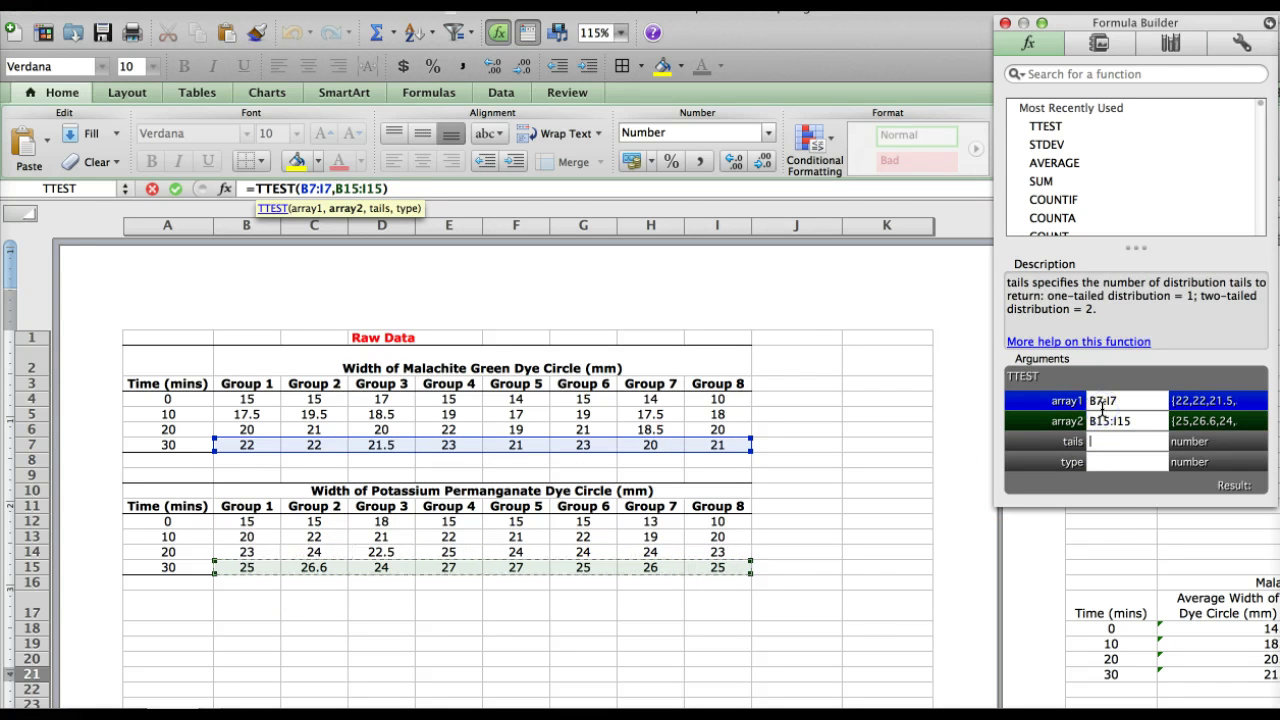
type("2")
left_click(1104, 456)
type("1")
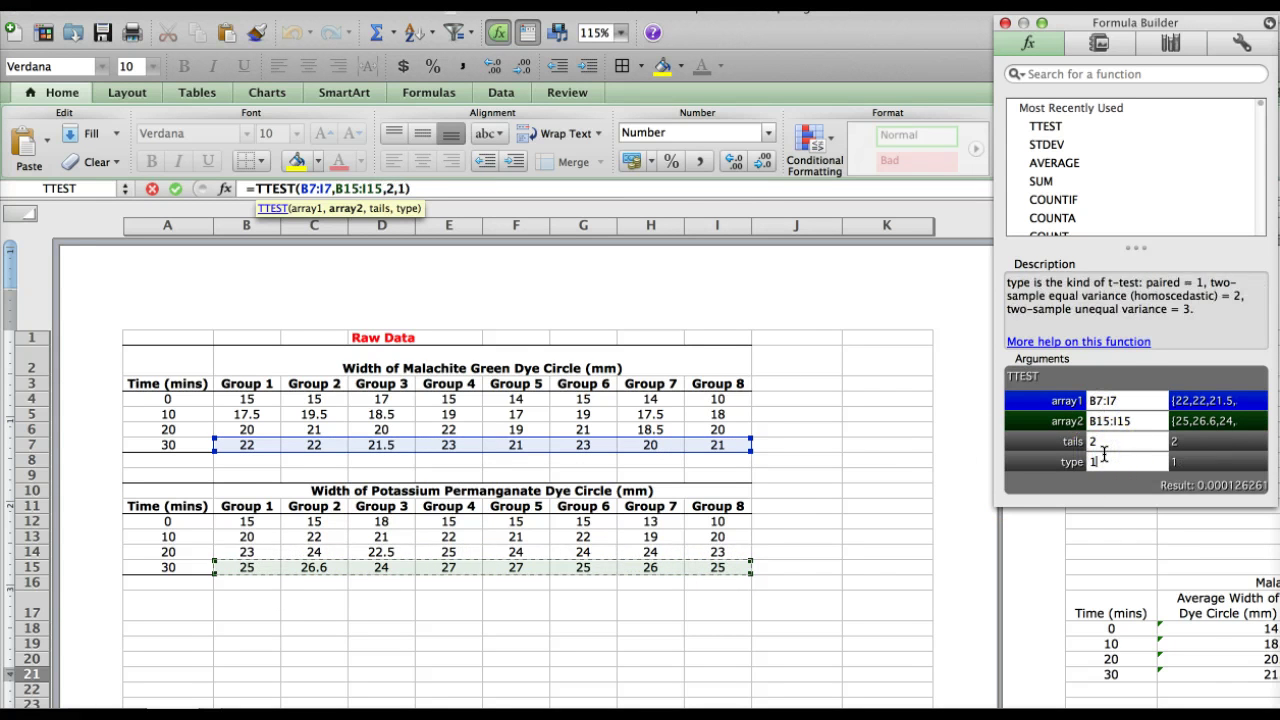
key("Return")
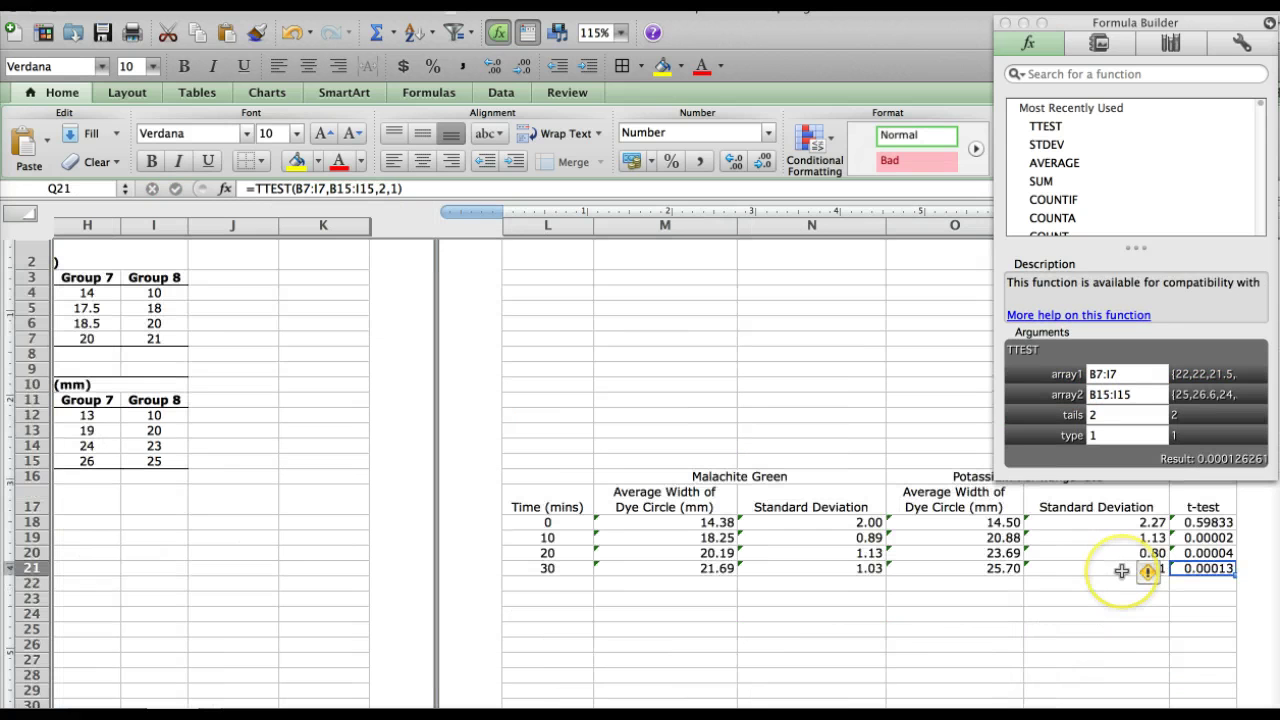
left_click(1200, 597)
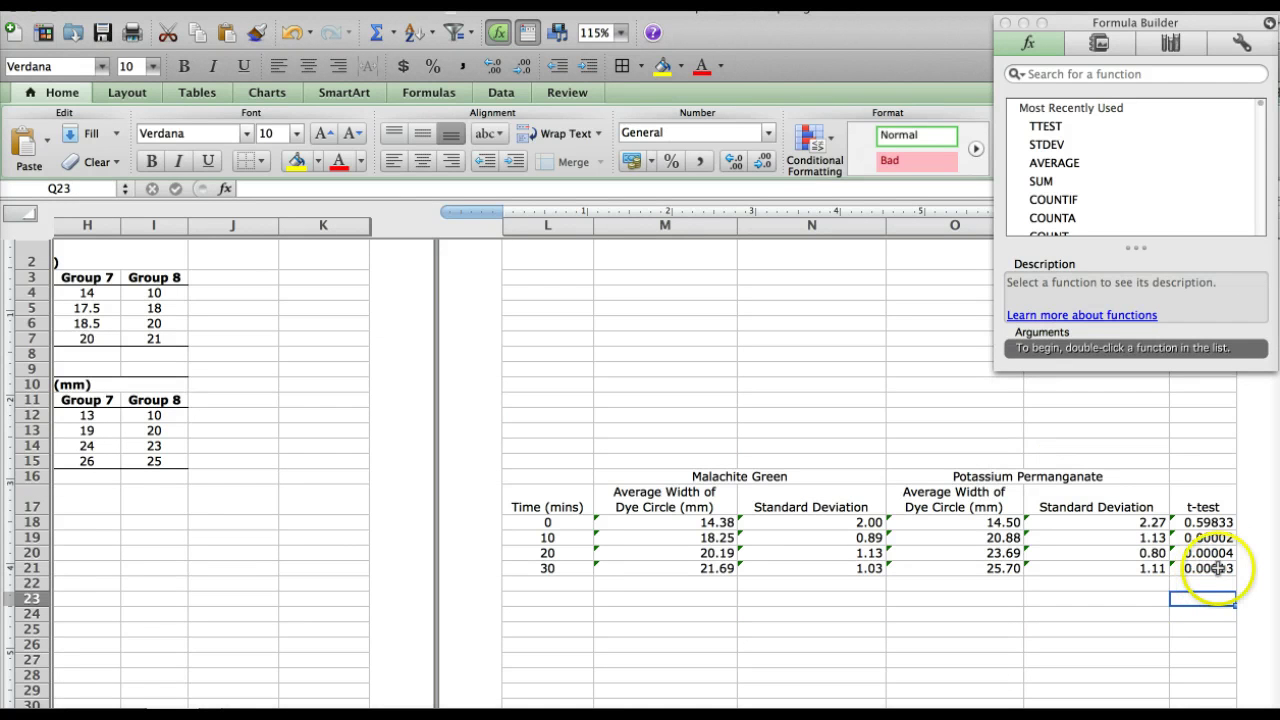